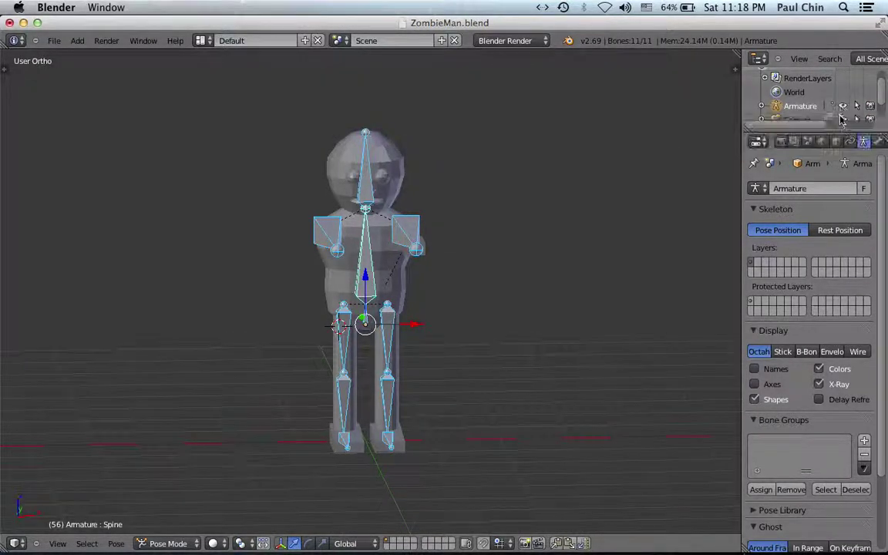
- Hide the Armature in the Outliner and select the ZombieMan body mesh in Object Mode
click(843, 107)
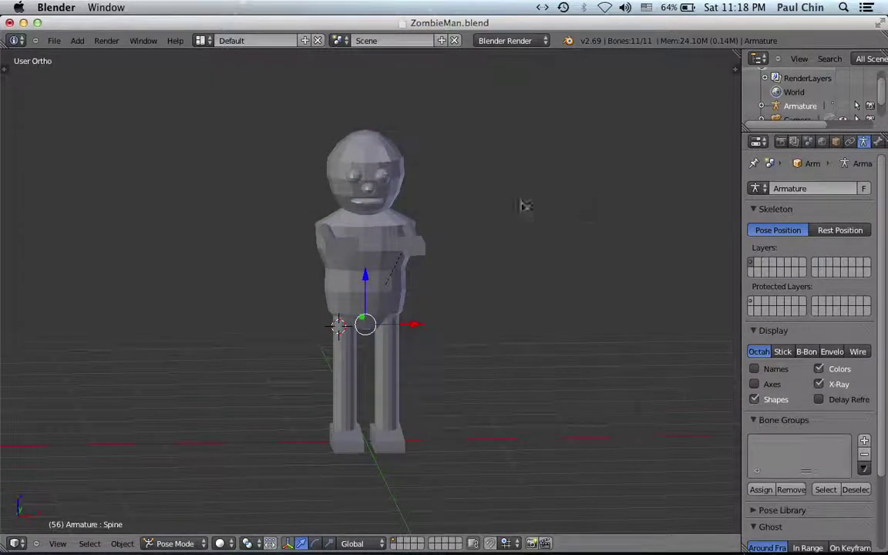
key(XF86MonBrightnessUp)
key(XF86MonBrightnessUp)
key(XF86MonBrightnessUp)
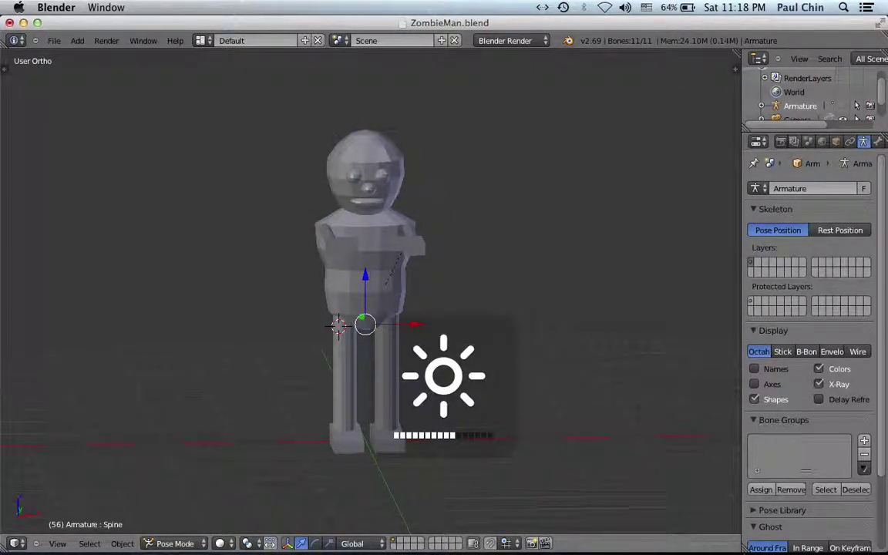
right_click(373, 159)
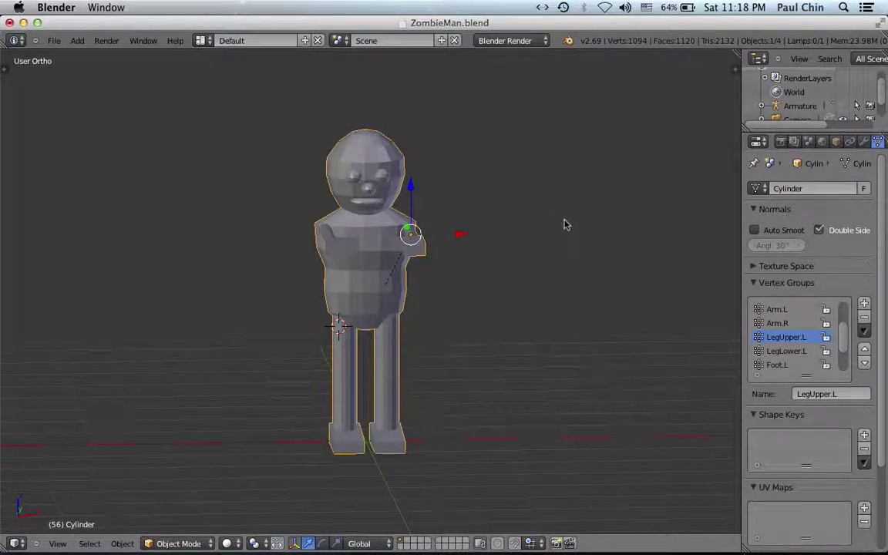
- Set the viewport to GLSL material mode with Textured Solid on, then collapse the Shading panel
key(n)
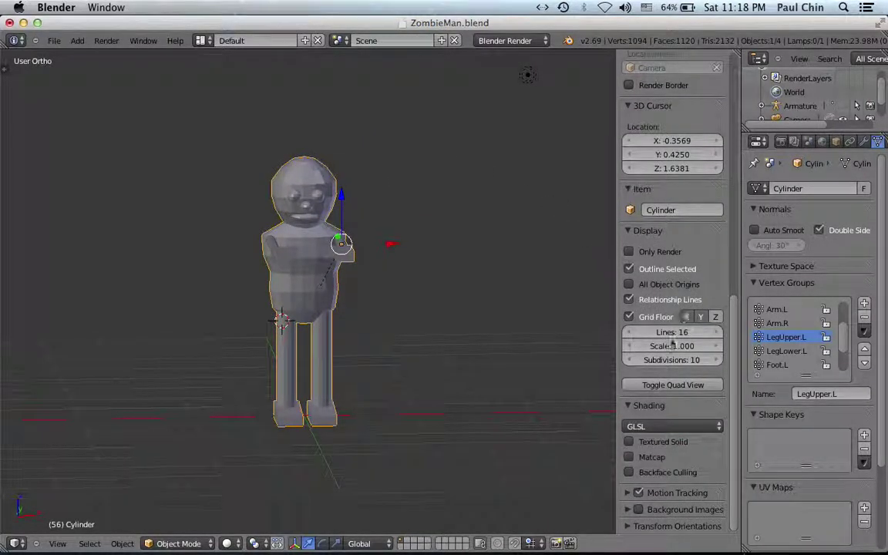
click(672, 428)
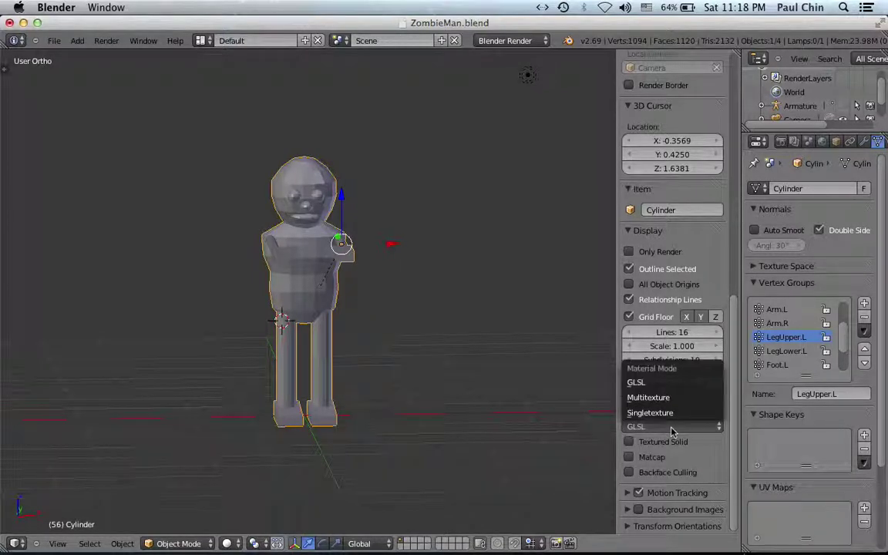
click(670, 382)
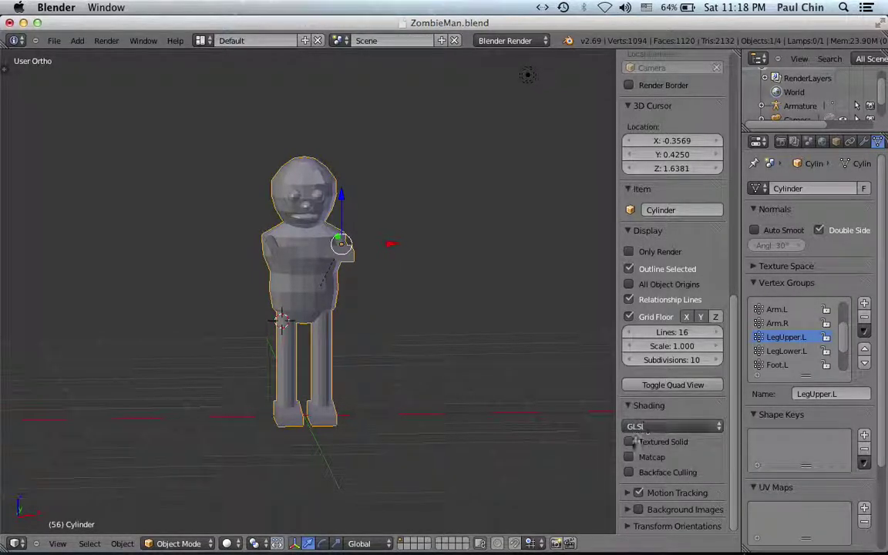
click(630, 442)
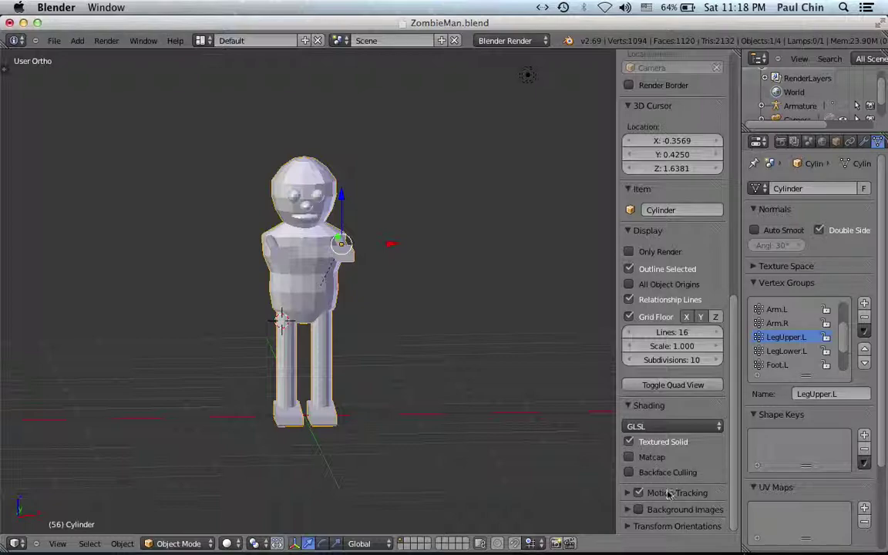
scroll(676, 462, up, 1)
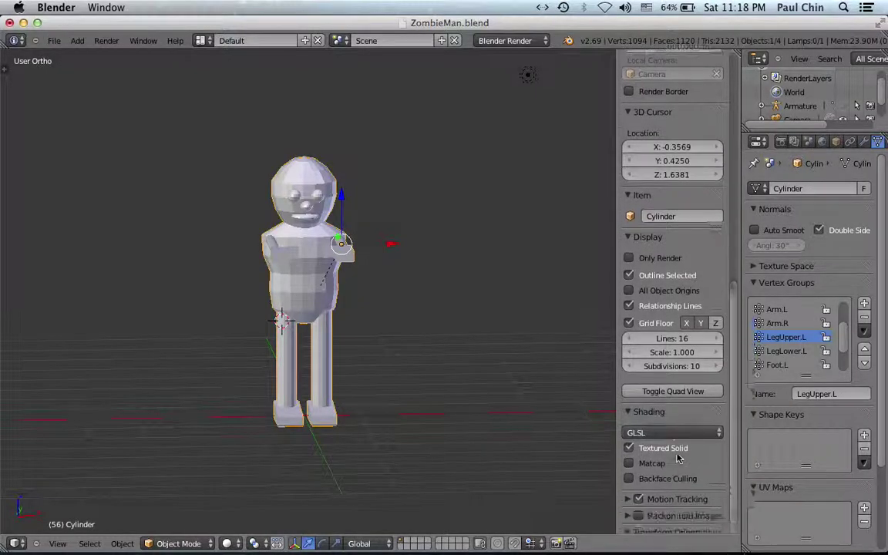
scroll(676, 459, up, 2)
scroll(674, 456, down, 3)
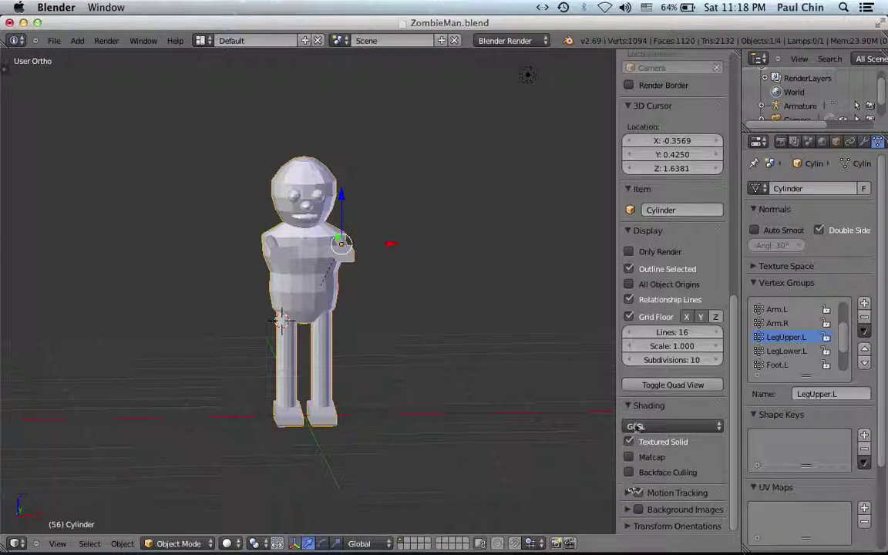
click(628, 406)
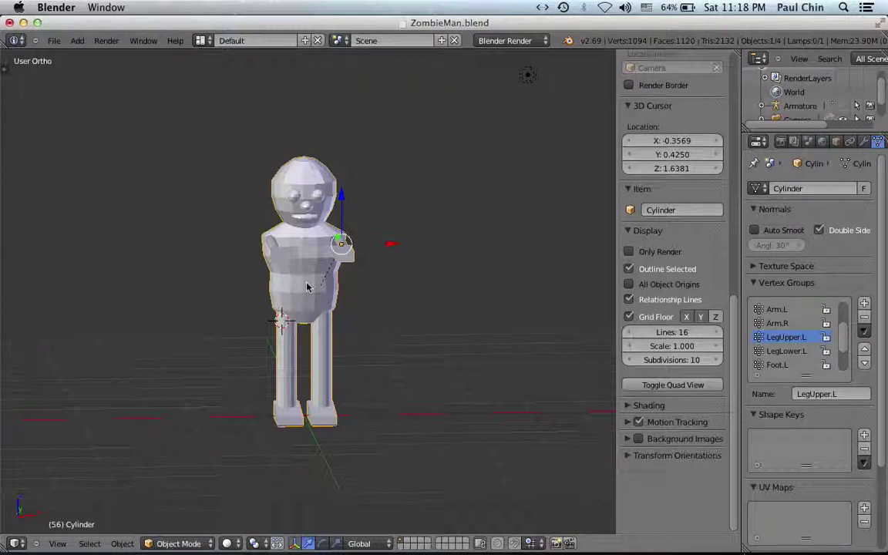
- Put the body mesh in Edit Mode with face normals displayed, orbiting to inspect them
key(Tab)
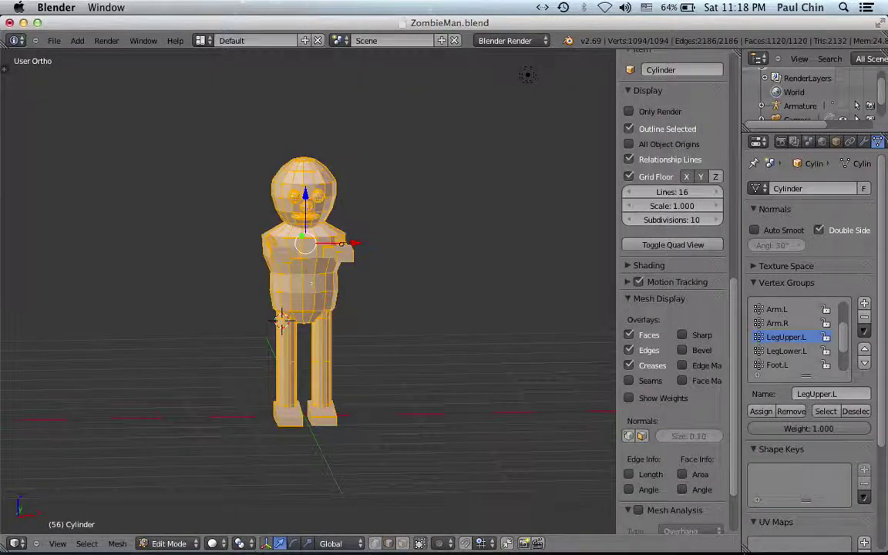
click(641, 436)
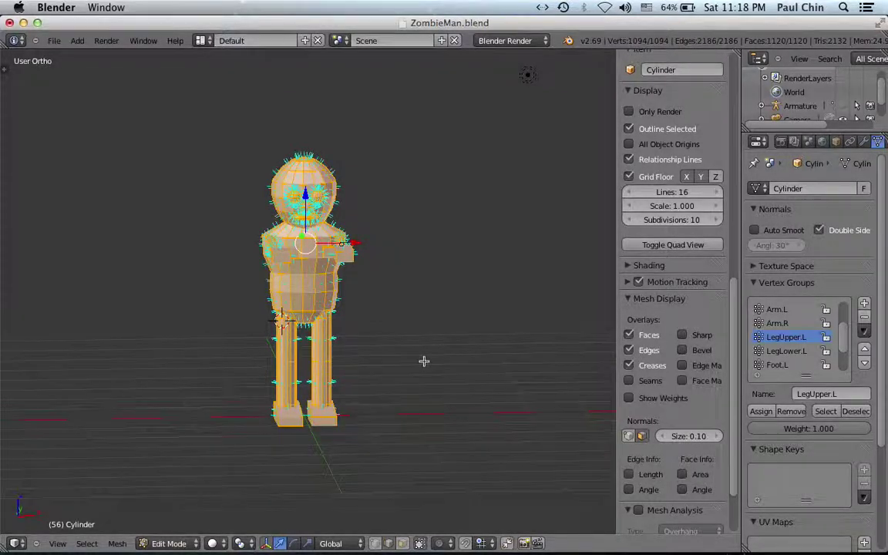
key(z)
scroll(424, 361, left, 8)
scroll(423, 361, left, 10)
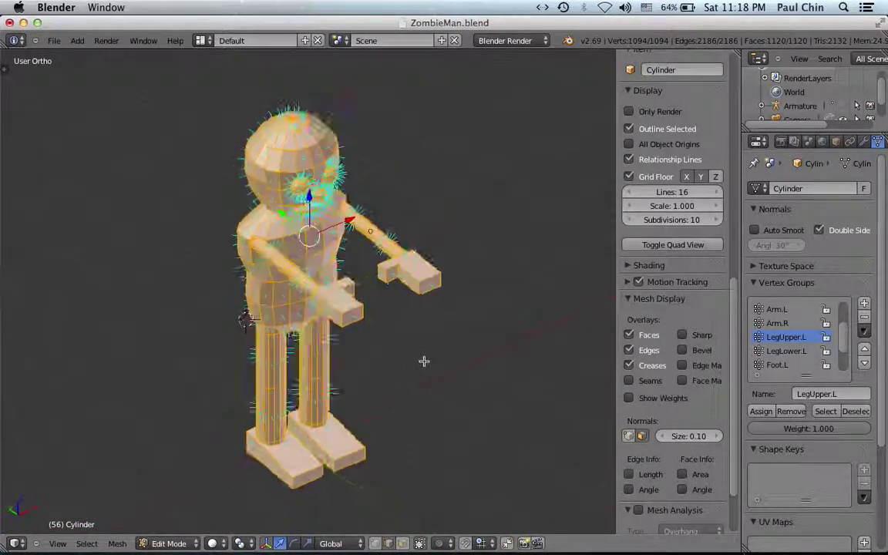
scroll(424, 360, left, 10)
scroll(424, 361, left, 10)
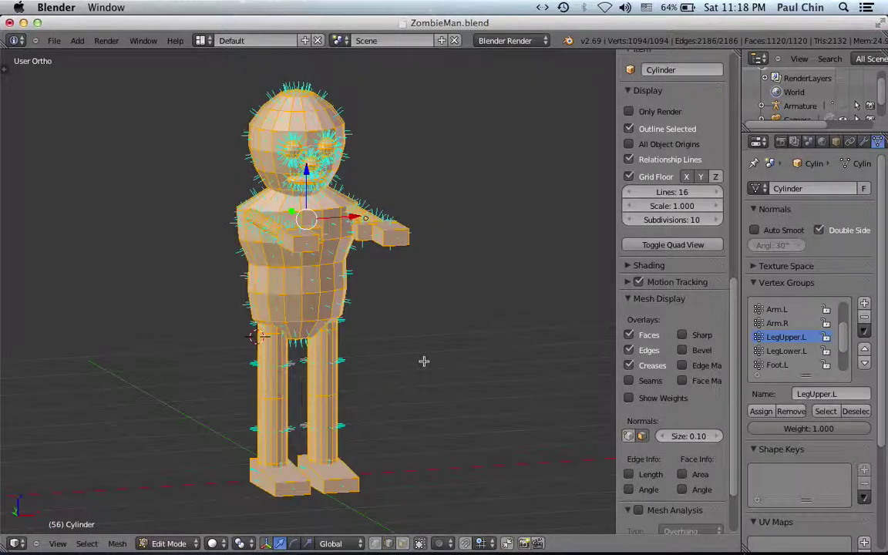
scroll(424, 360, left, 3)
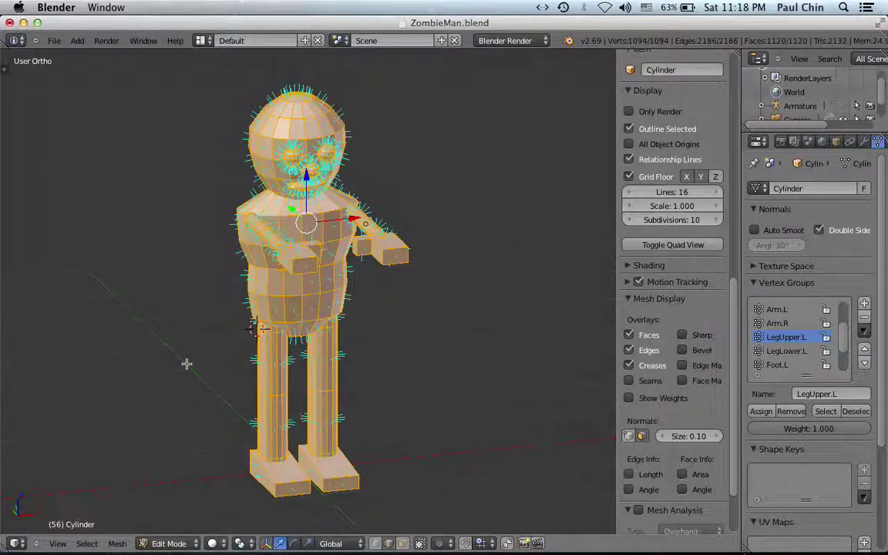
- Toggle the mesh tool shelf, then turn off face normals and close the Properties panel
key(t)
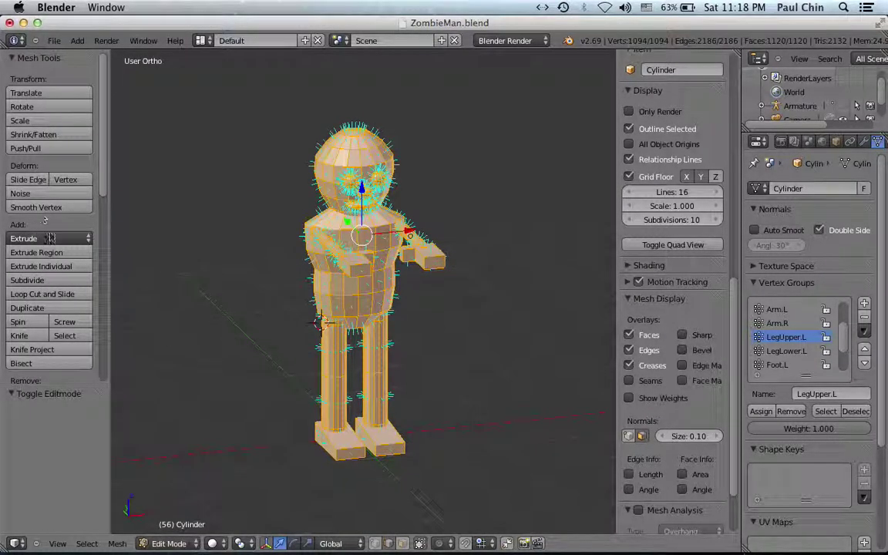
scroll(53, 268, down, 8)
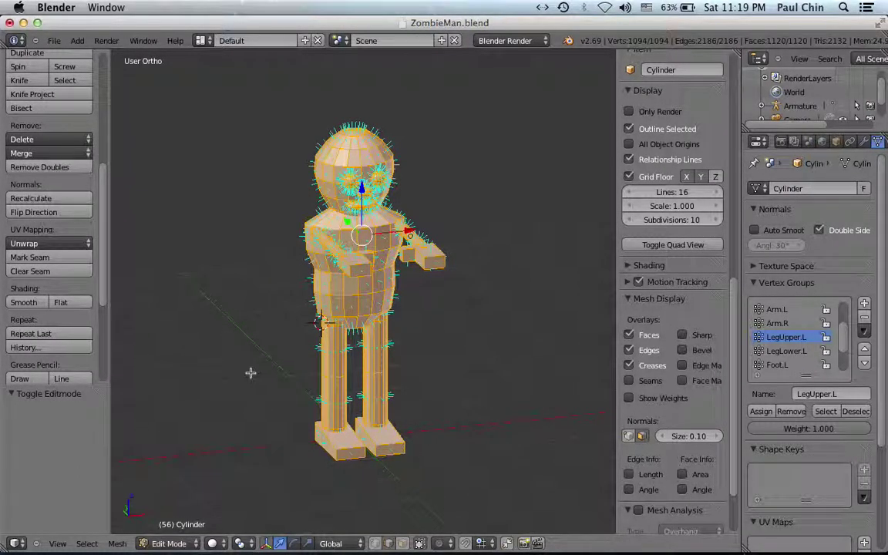
key(t)
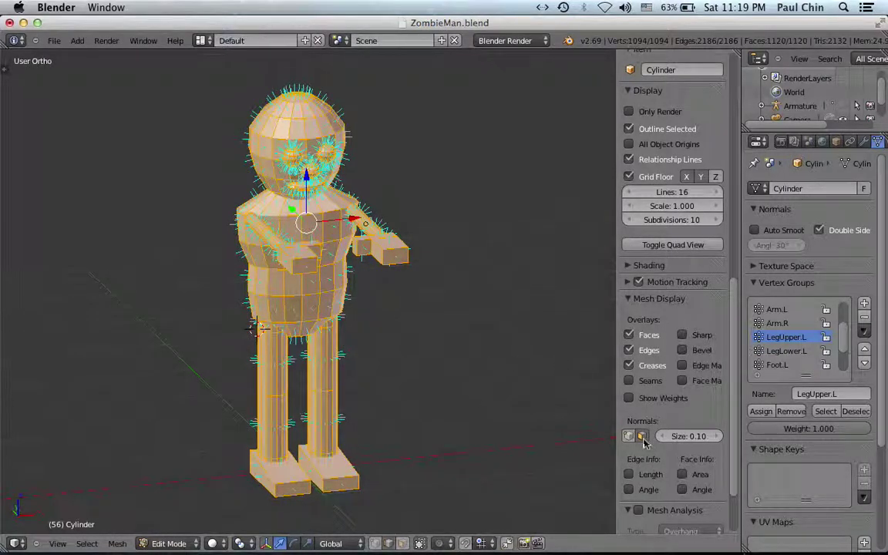
click(642, 437)
key(n)
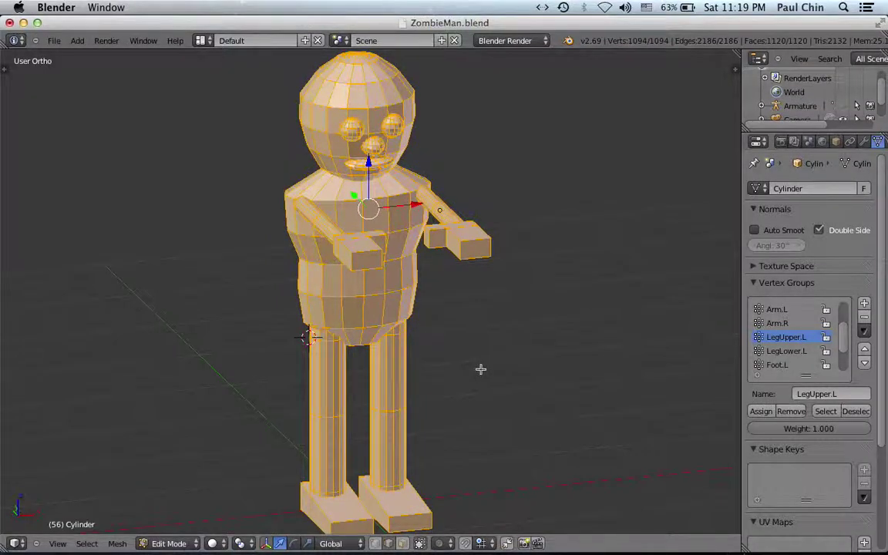
- Deselect all vertices, return to Object Mode, and unhide the Armature
key(a)
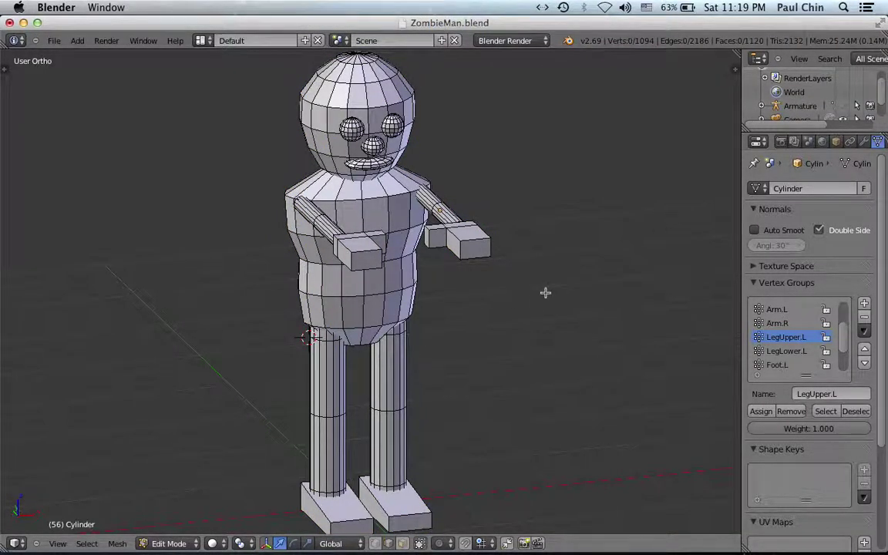
key(Tab)
scroll(545, 296, left, 5)
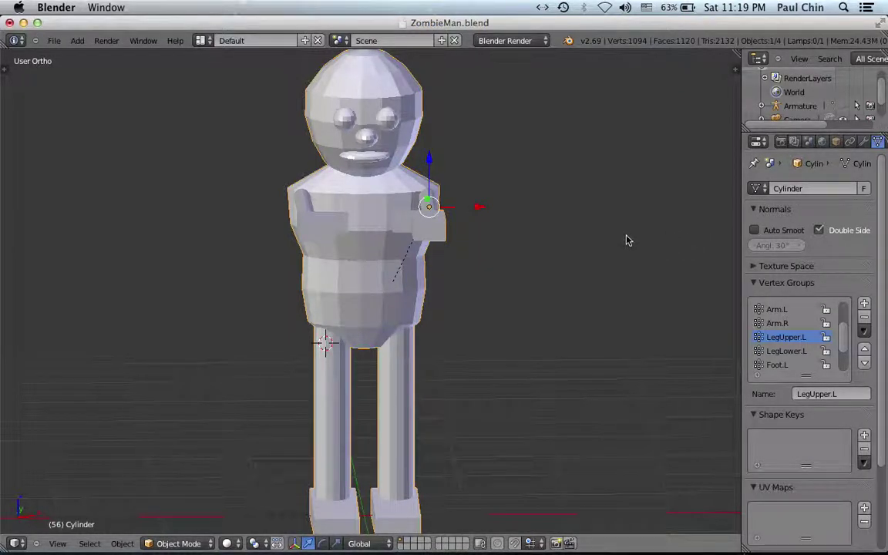
click(843, 105)
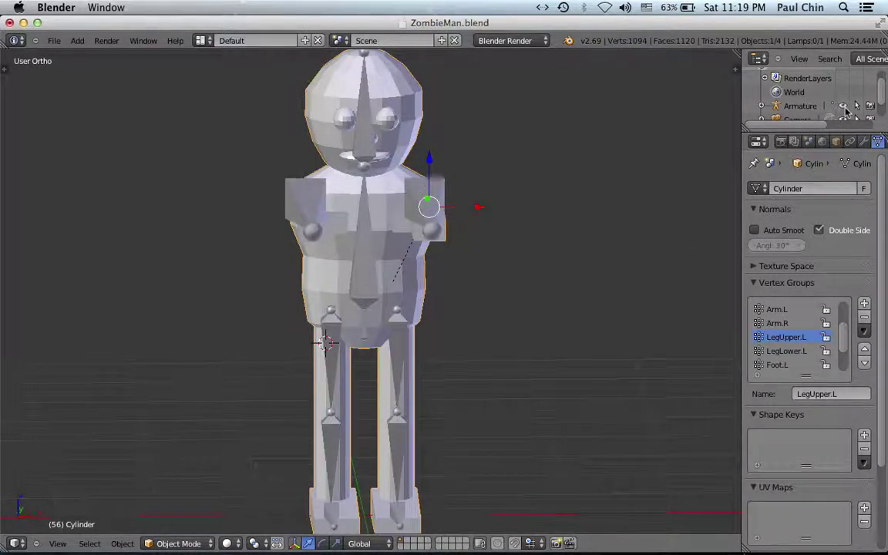
- Set a slightly angled front view and split the 3D viewport into two stacked areas
key(KP_1)
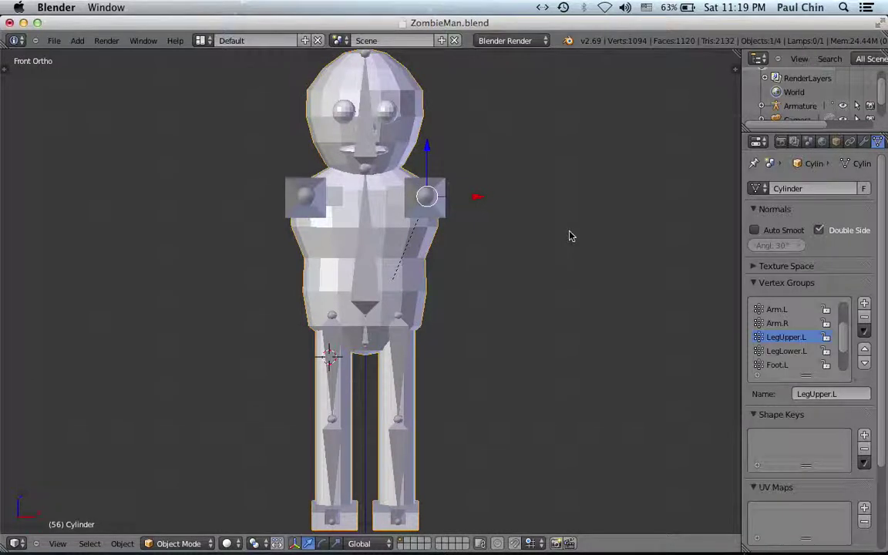
scroll(571, 236, down, 3)
middle_drag(566, 244, 588, 232)
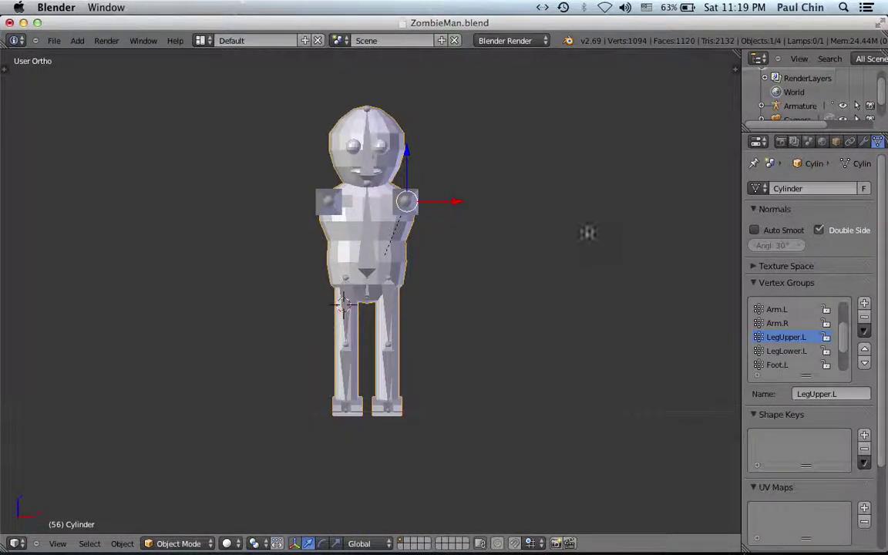
drag(663, 51, 654, 479)
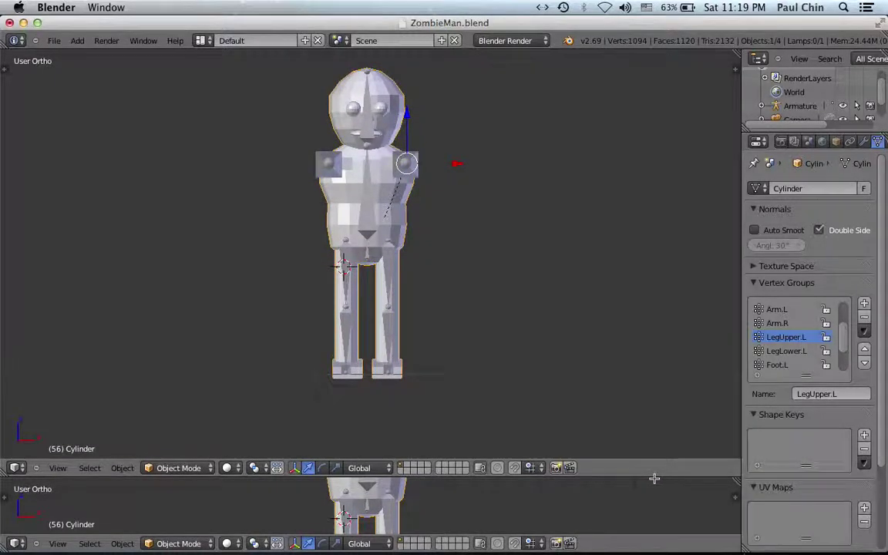
drag(738, 53, 662, 418)
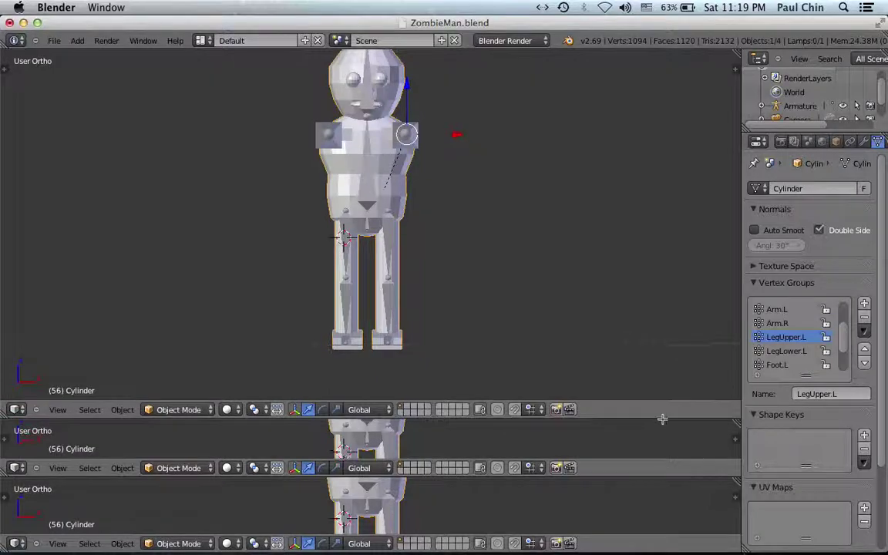
click(19, 469)
click(38, 433)
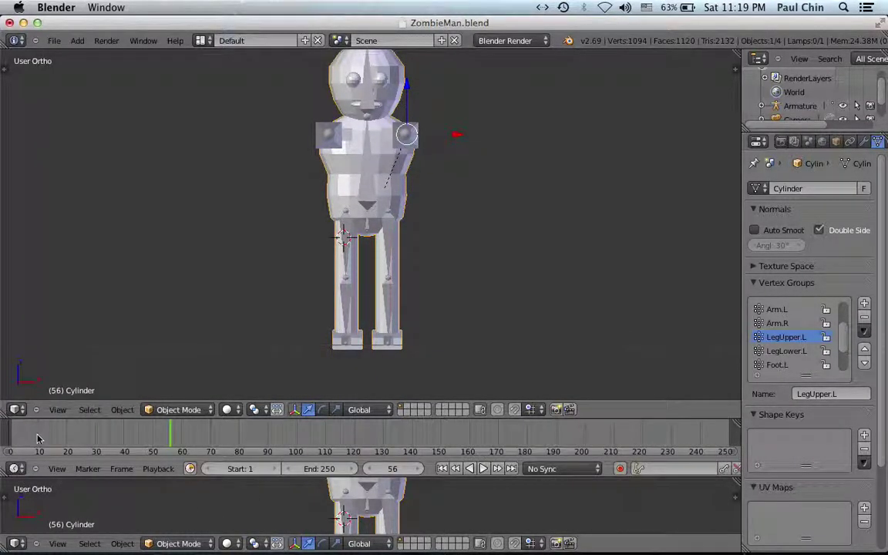
click(17, 543)
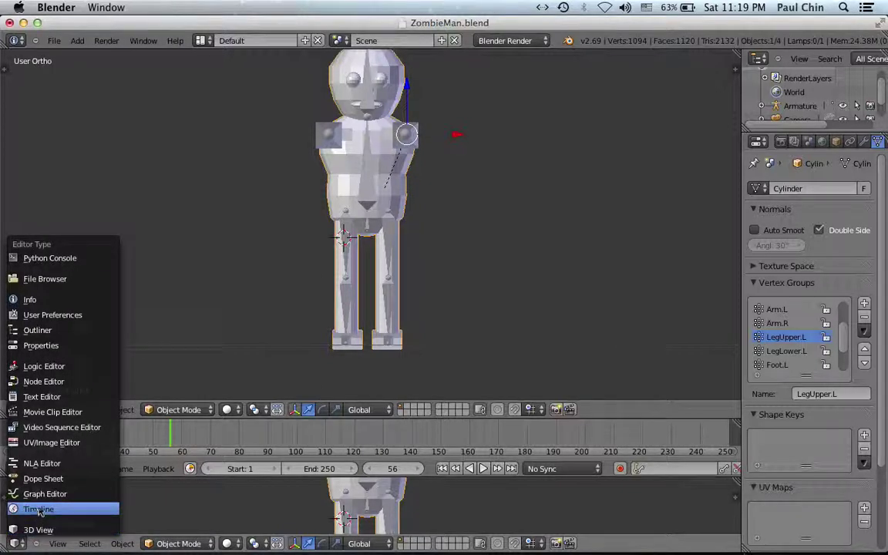
click(43, 478)
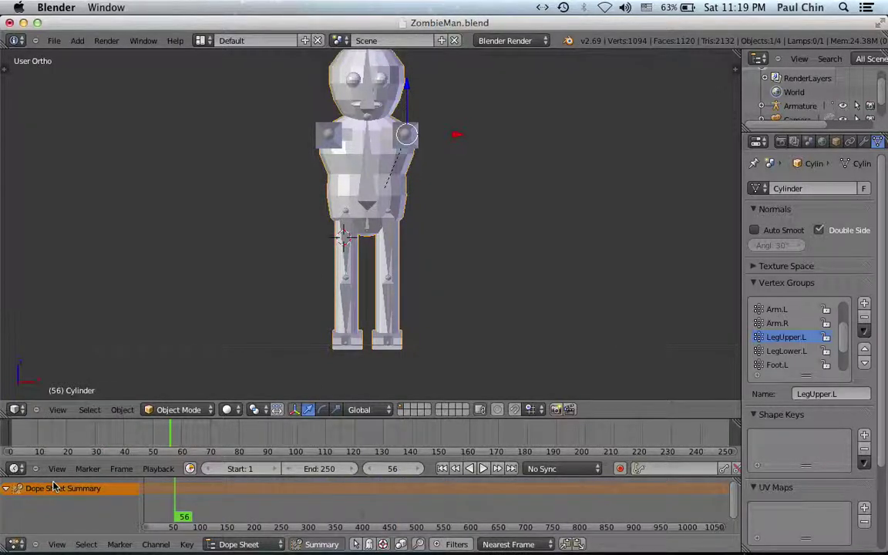
scroll(198, 498, up, 1)
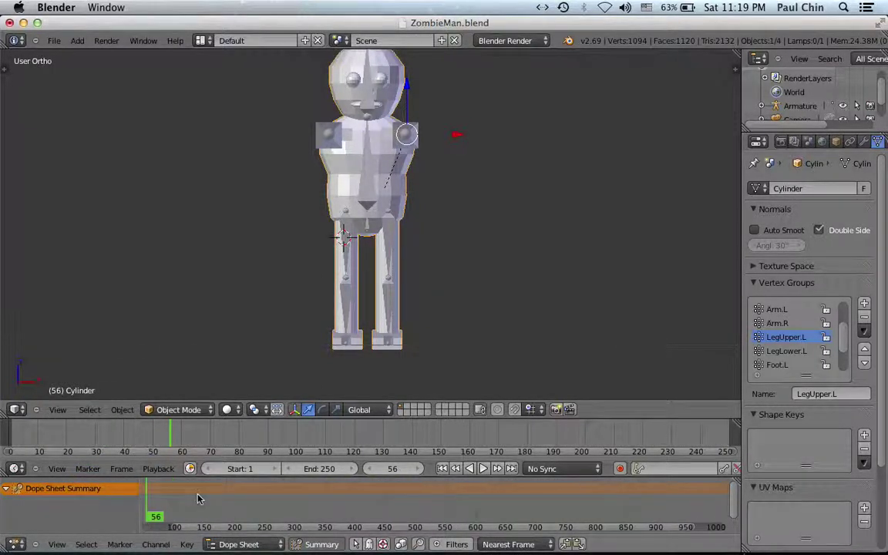
scroll(197, 499, up, 2)
scroll(197, 499, left, 5)
scroll(197, 498, right, 3)
scroll(198, 498, left, 3)
scroll(173, 434, up, 1)
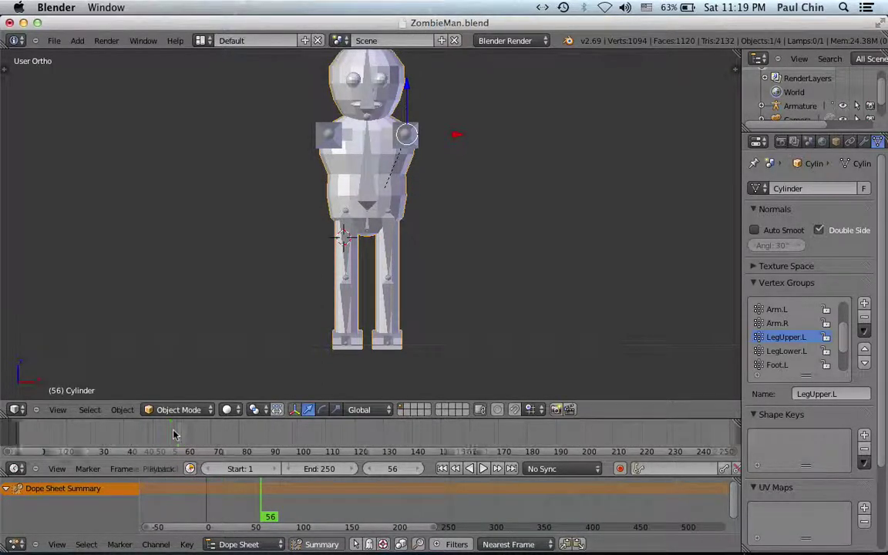
scroll(173, 433, up, 2)
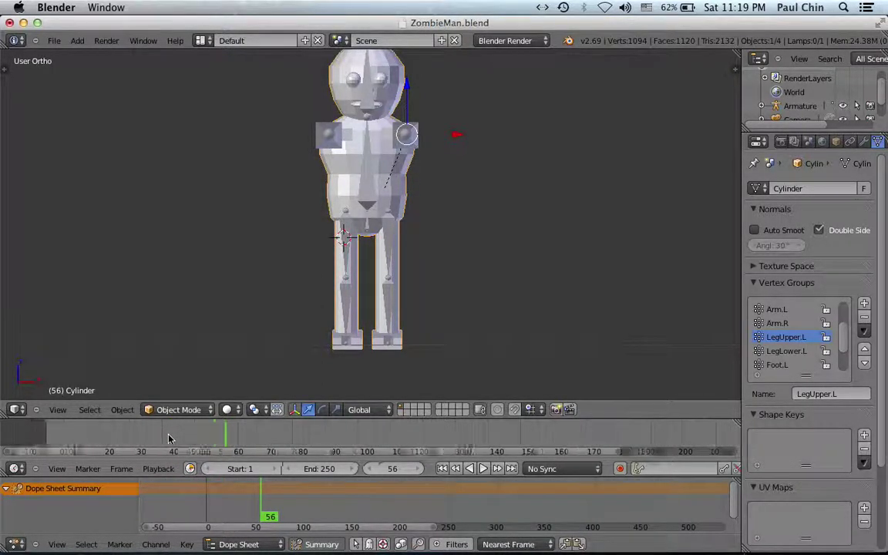
ctrl+scroll(105, 435, left, 1)
- At frame 1, select all armature bones and key their LocRotScale
click(65, 436)
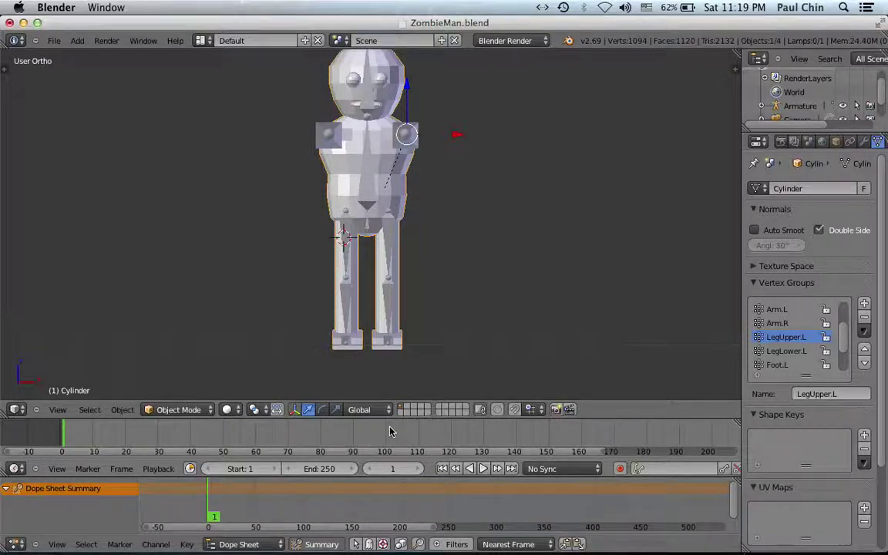
right_click(332, 159)
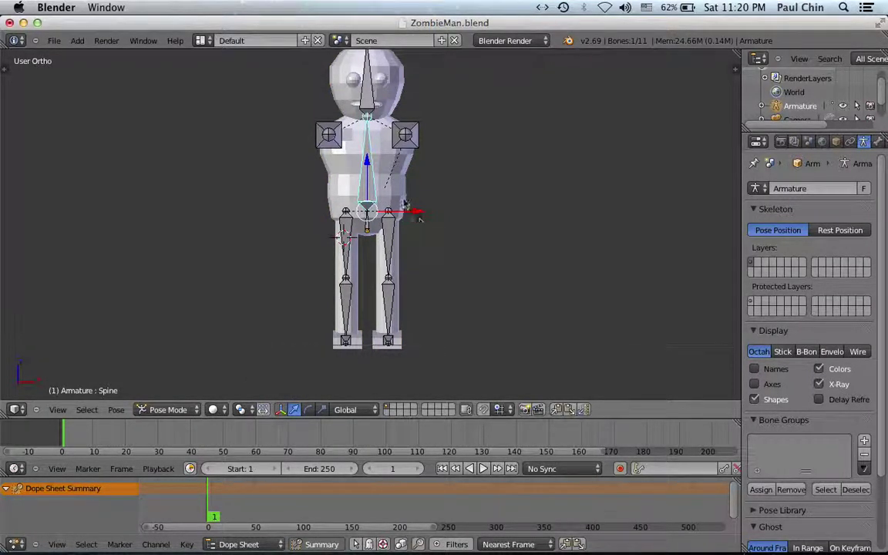
key(a)
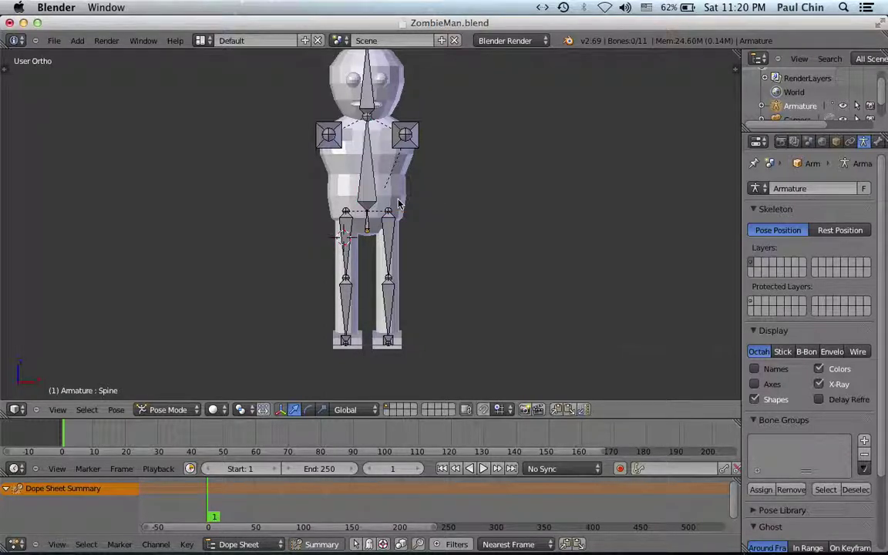
key(a)
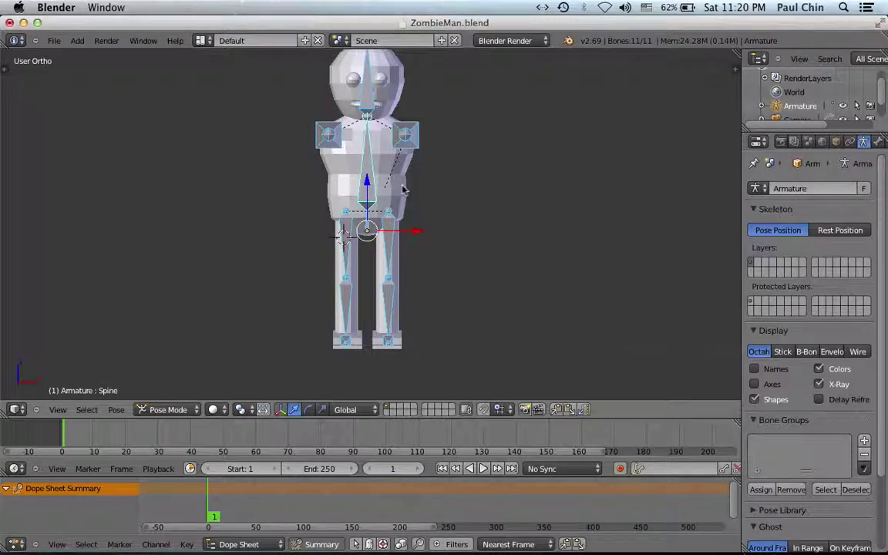
key(i)
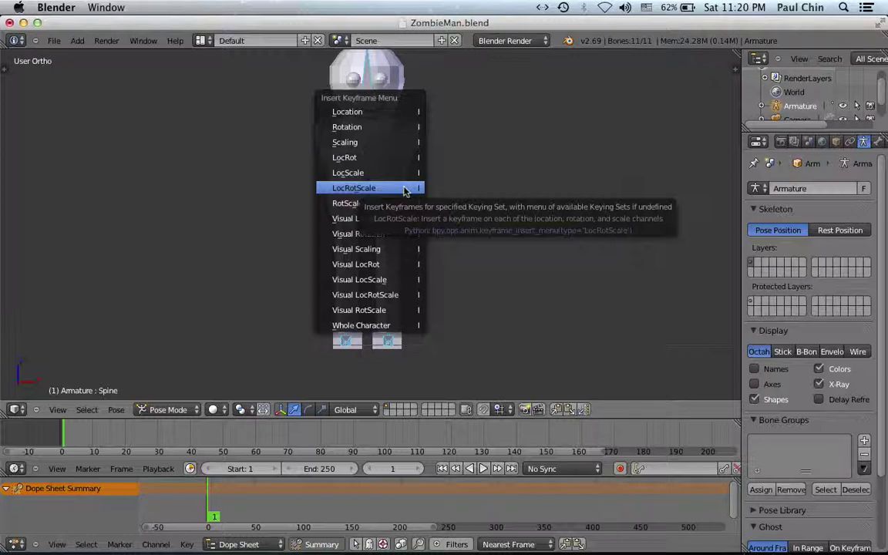
click(403, 191)
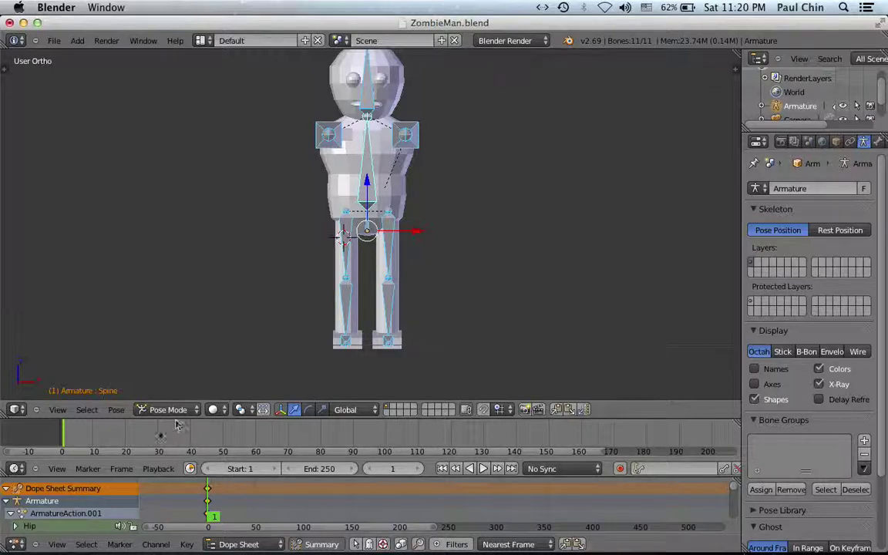
- Key the same pose again at frames 20 and 40
click(126, 436)
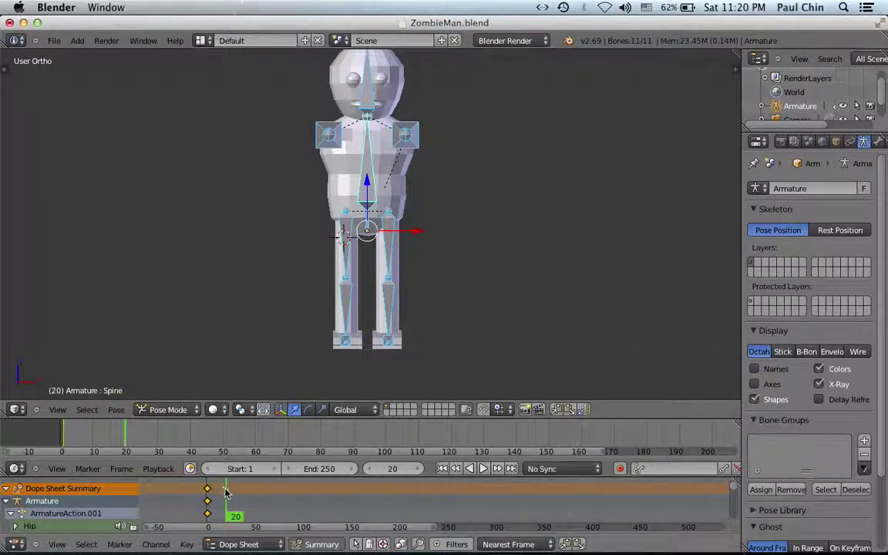
key(i)
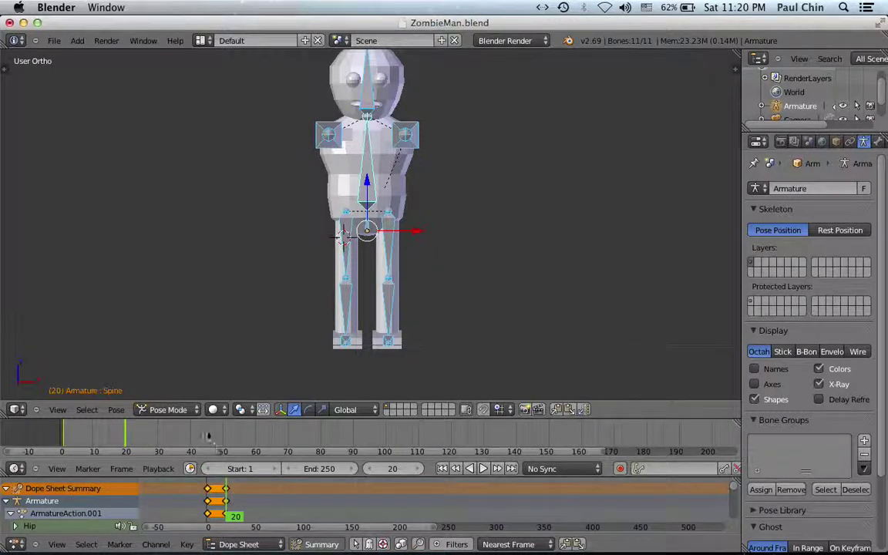
click(191, 439)
key(i)
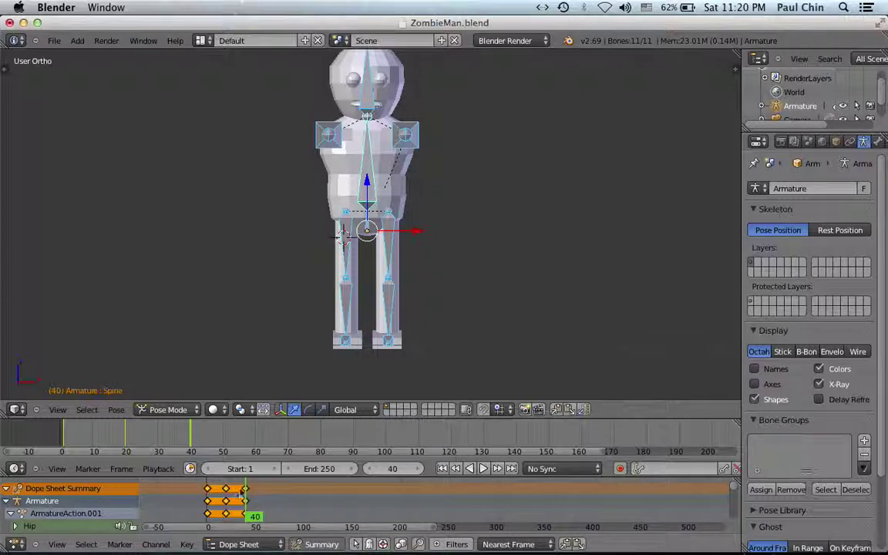
middle_drag(356, 225, 395, 245)
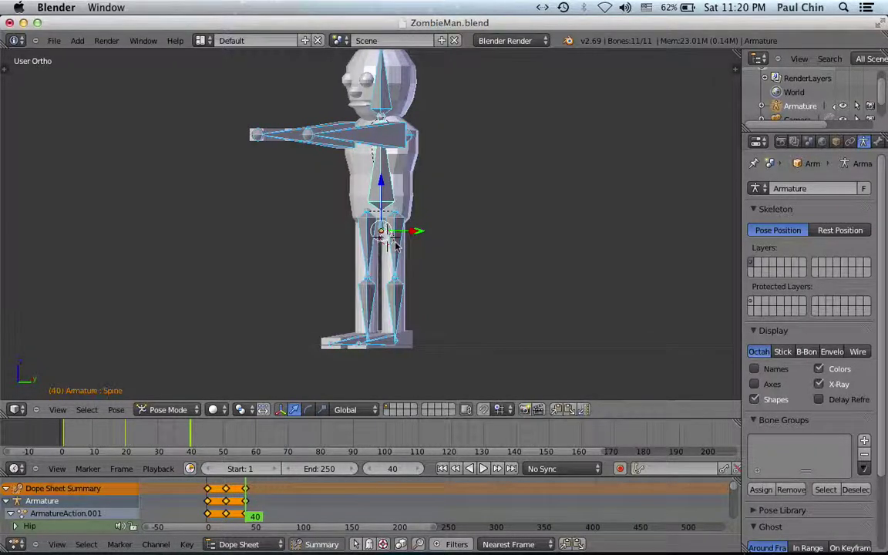
- Play the idle animation from frame 1, then stop it
click(442, 468)
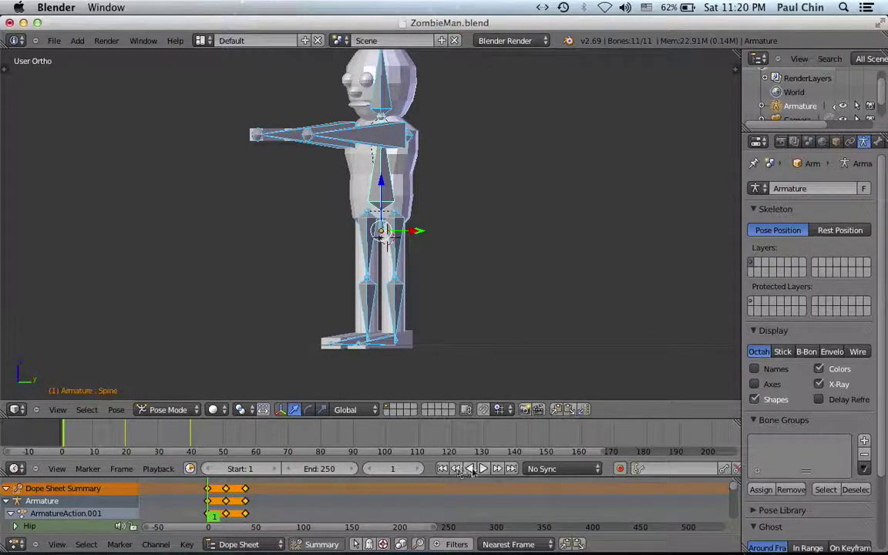
click(484, 470)
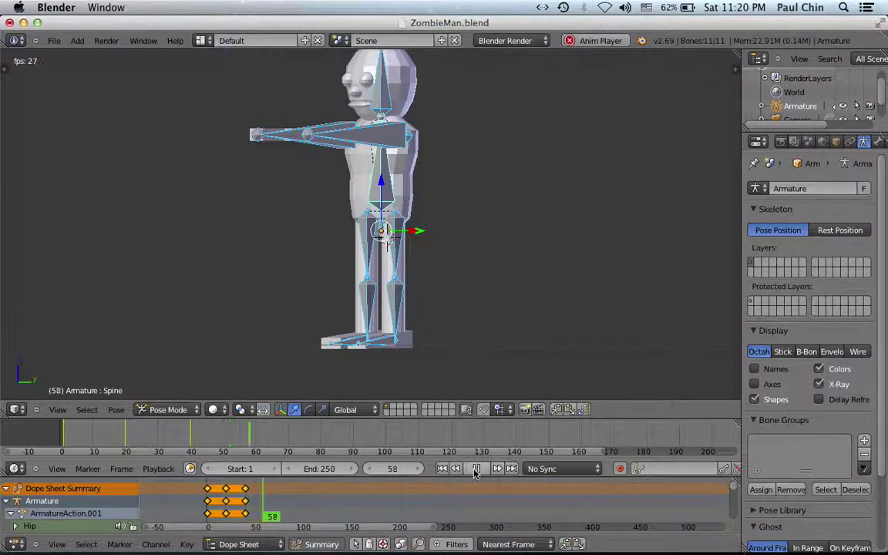
click(476, 469)
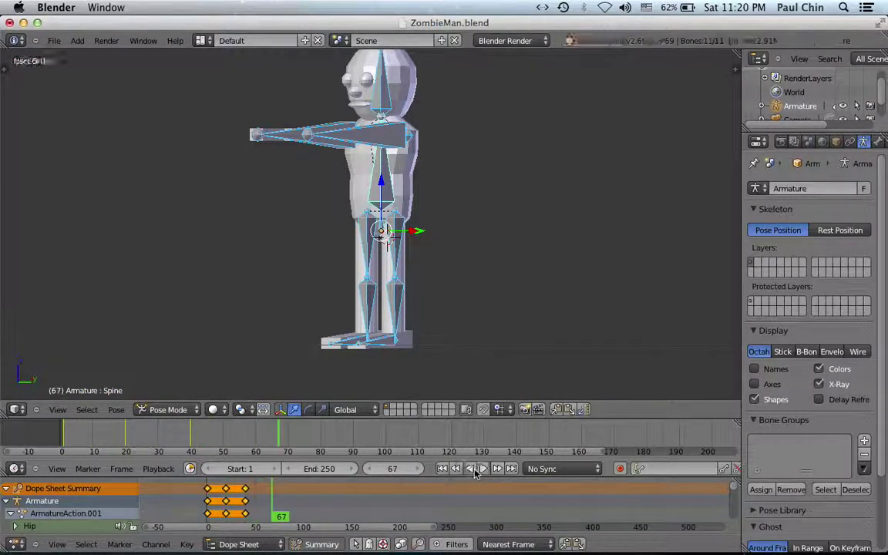
- Set the current frame to 20, zoom the Dope Sheet, and select the Spine bone
click(127, 441)
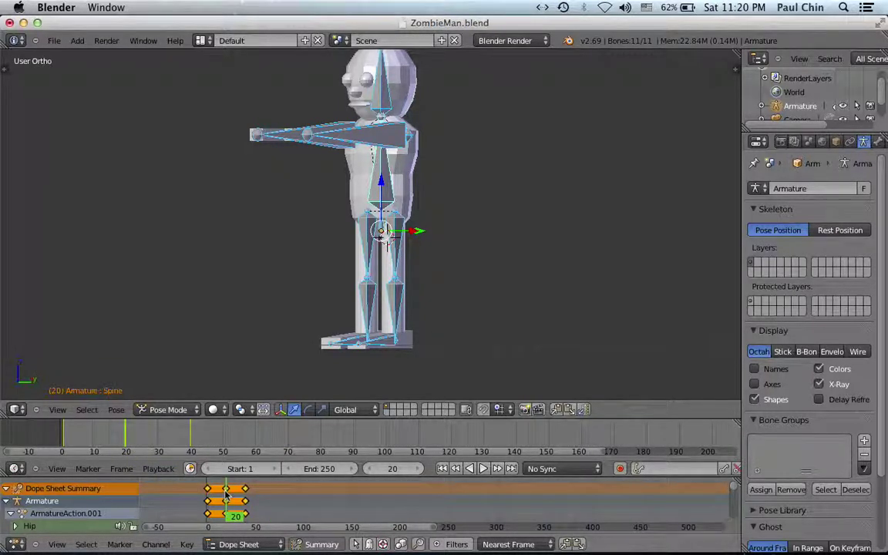
scroll(222, 495, up, 3)
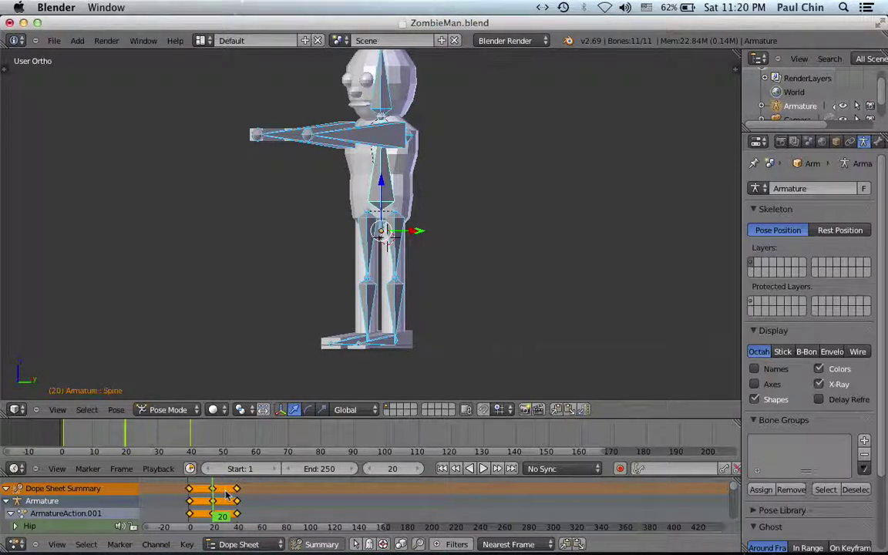
scroll(226, 497, up, 1)
scroll(228, 513, up, 1)
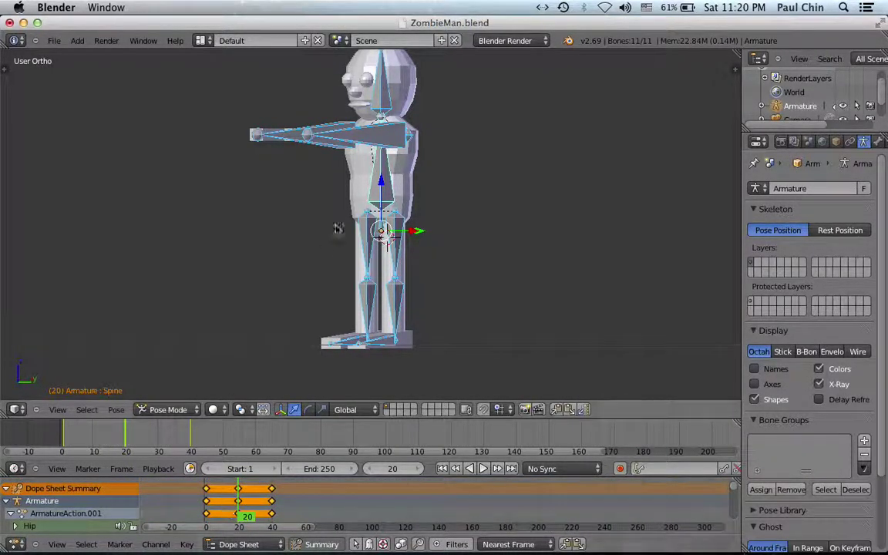
right_click(381, 182)
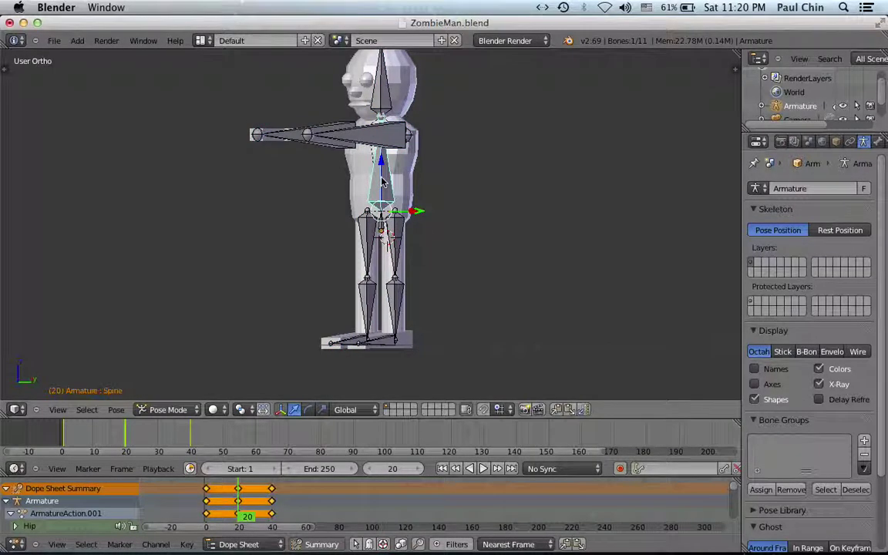
- From the right-side view, lean the Spine bone forward and key LocRotScale for all bones at frame 20
key(KP_3)
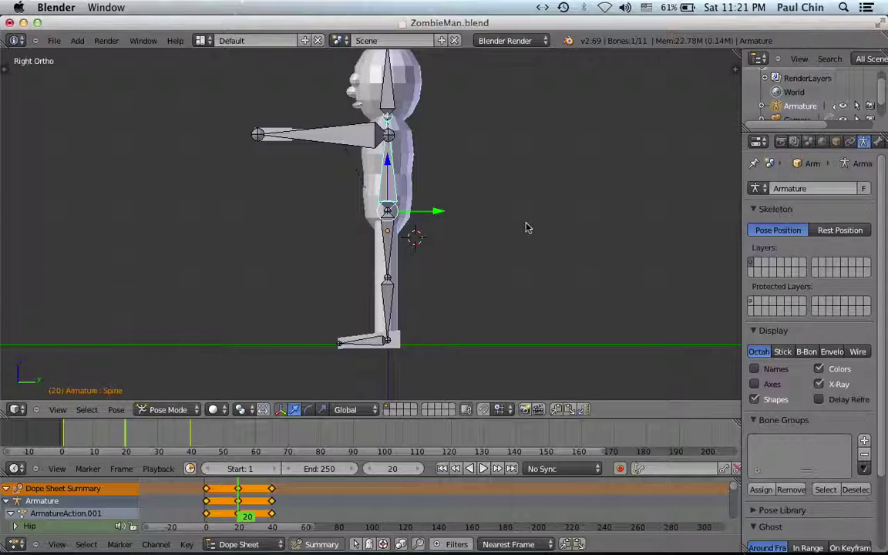
key(r)
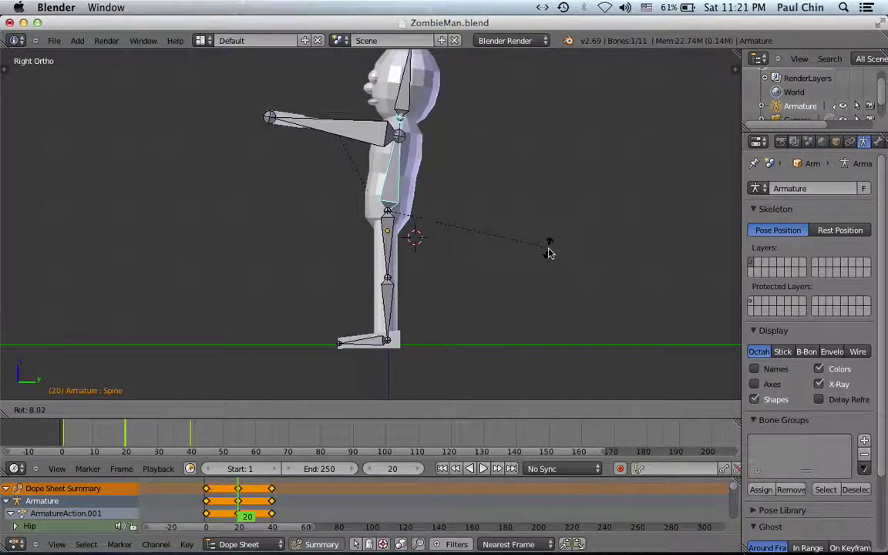
click(548, 254)
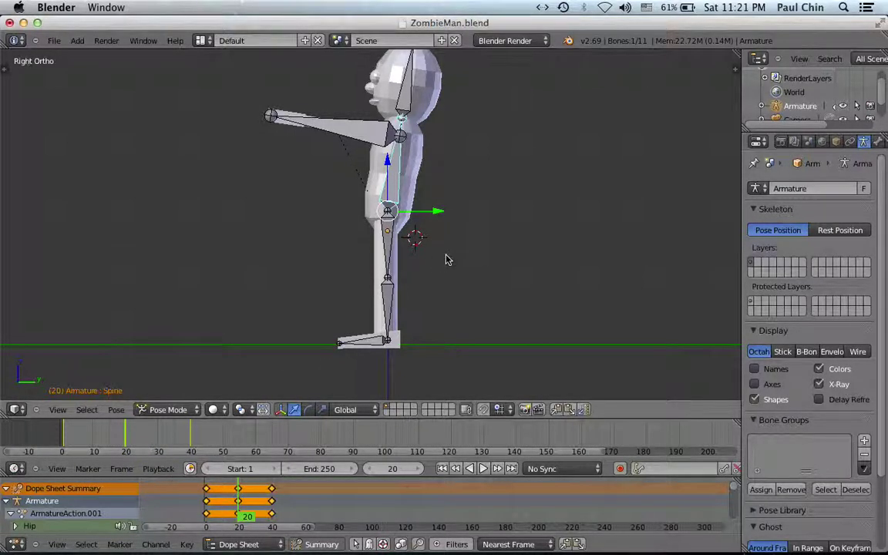
key(a)
key(a)
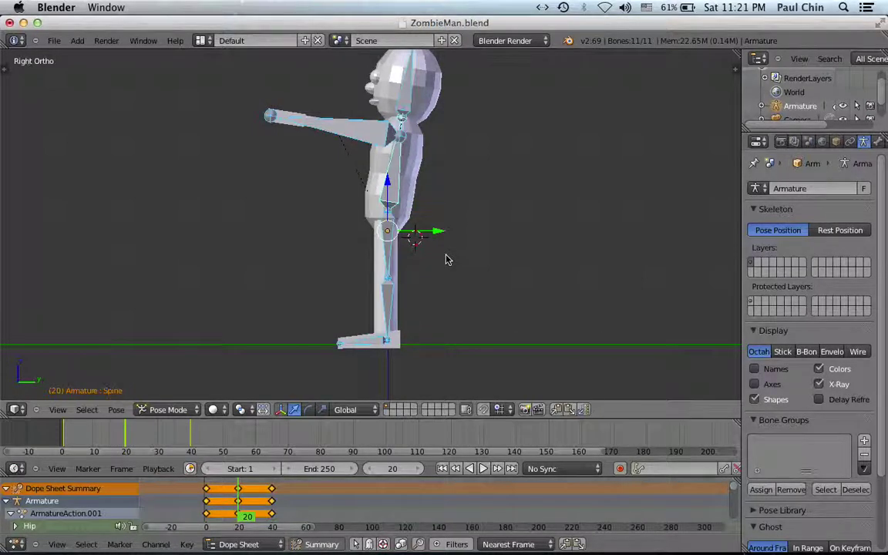
key(i)
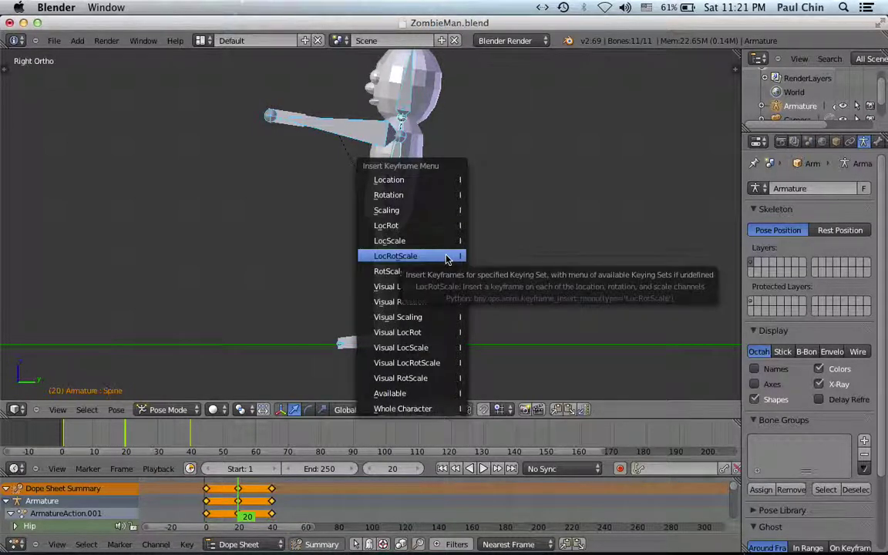
click(446, 256)
middle_drag(446, 257, 440, 265)
scroll(440, 266, left, 10)
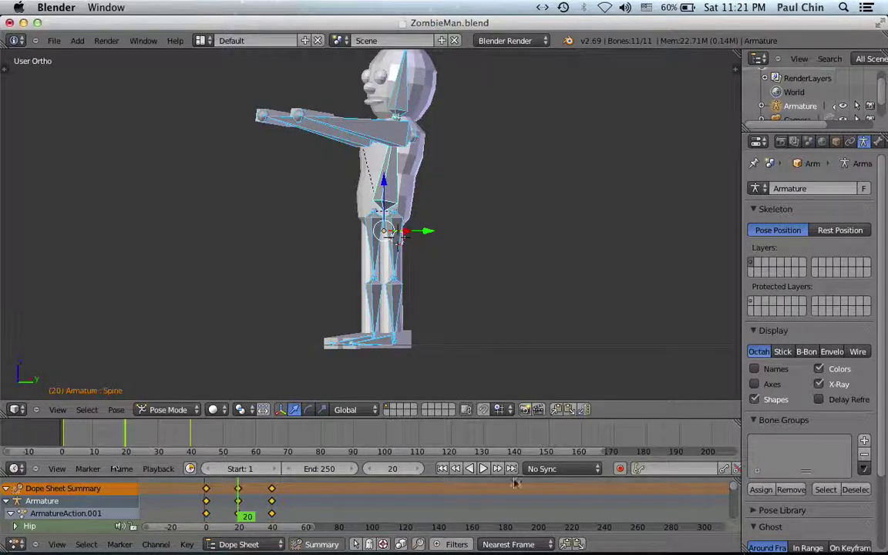
- Play the forward-leaning idle cycle twice from frame 1, stopping and returning to frame 1
click(456, 469)
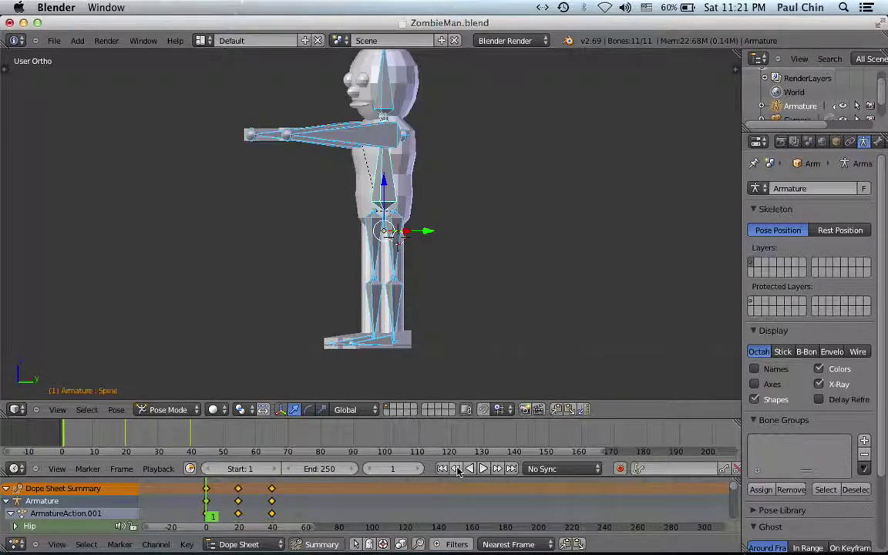
click(484, 468)
scroll(604, 313, right, 5)
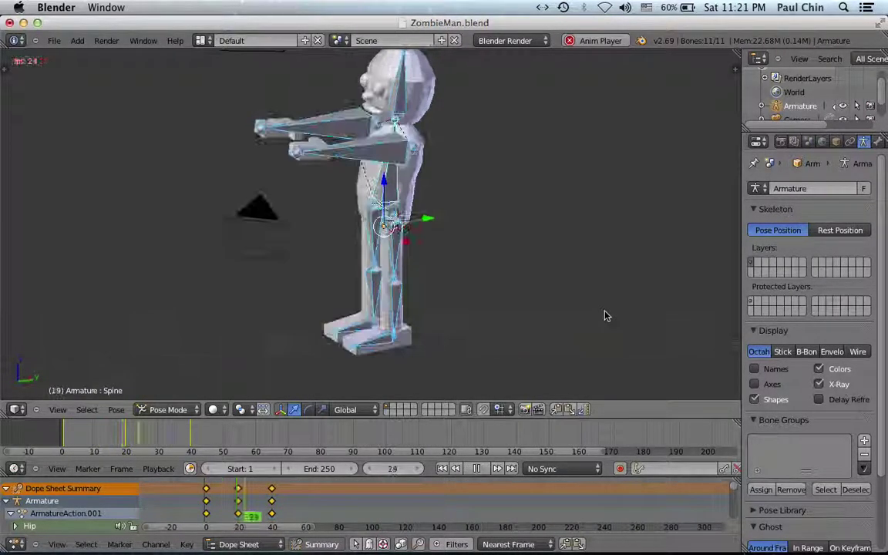
click(480, 470)
key(shift+Left)
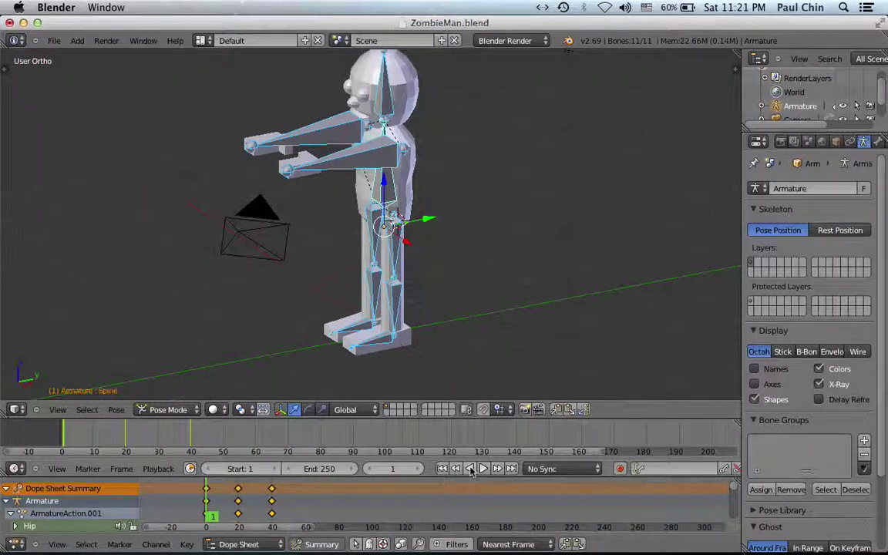
click(484, 468)
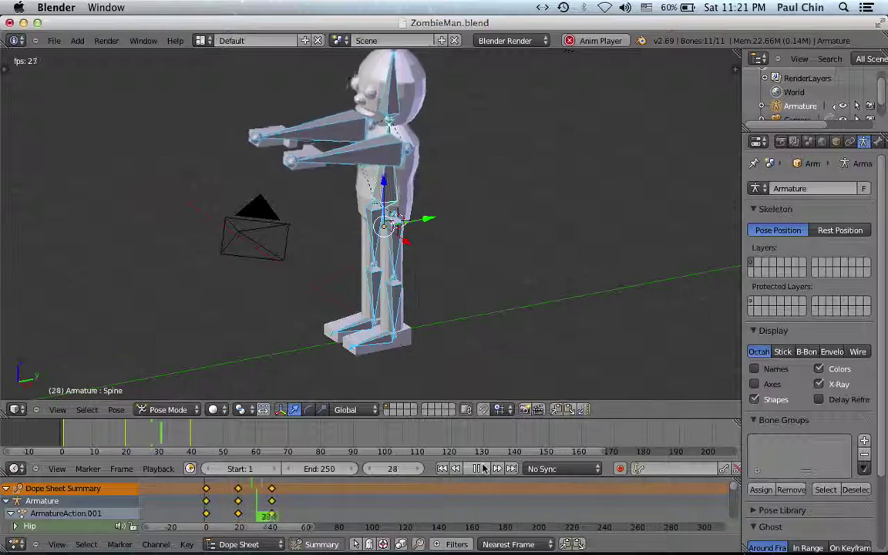
click(482, 469)
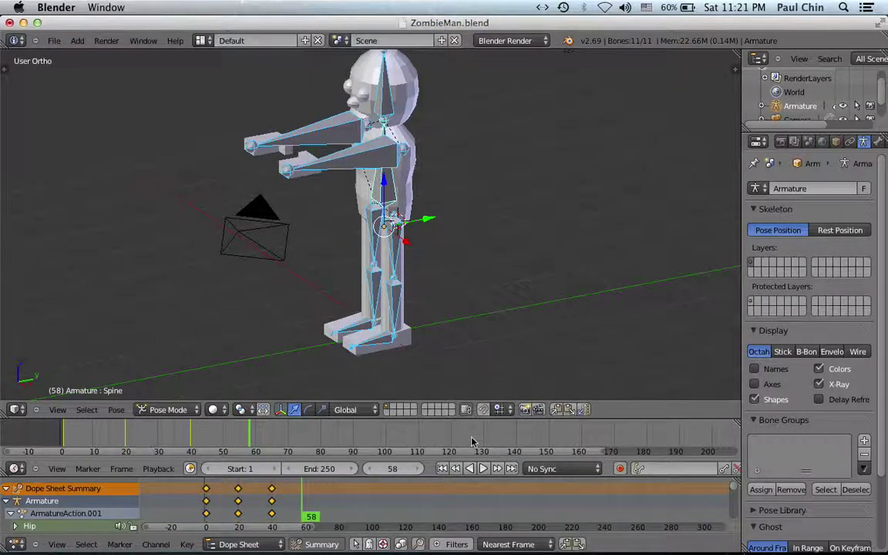
click(443, 469)
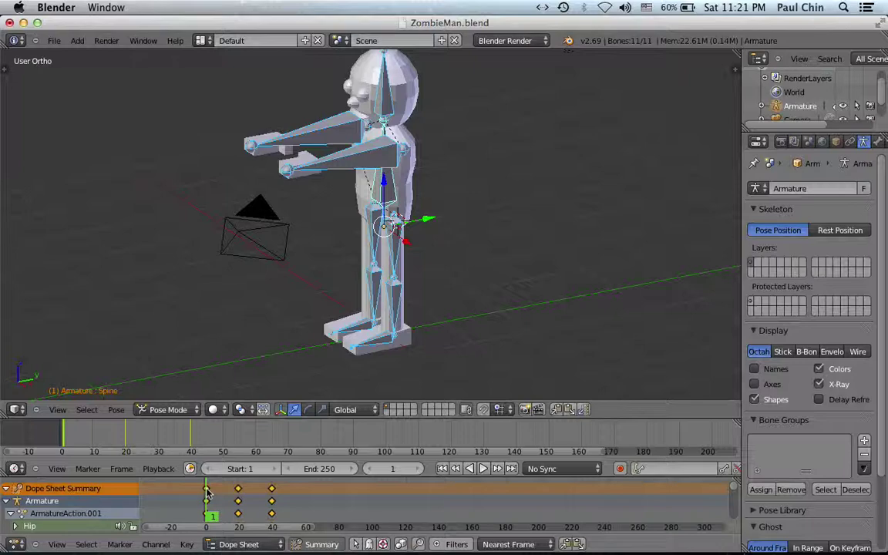
- Add a marker at frame 1 and rename it from F_01 to 'Idle'
key(m)
key(ctrl+m)
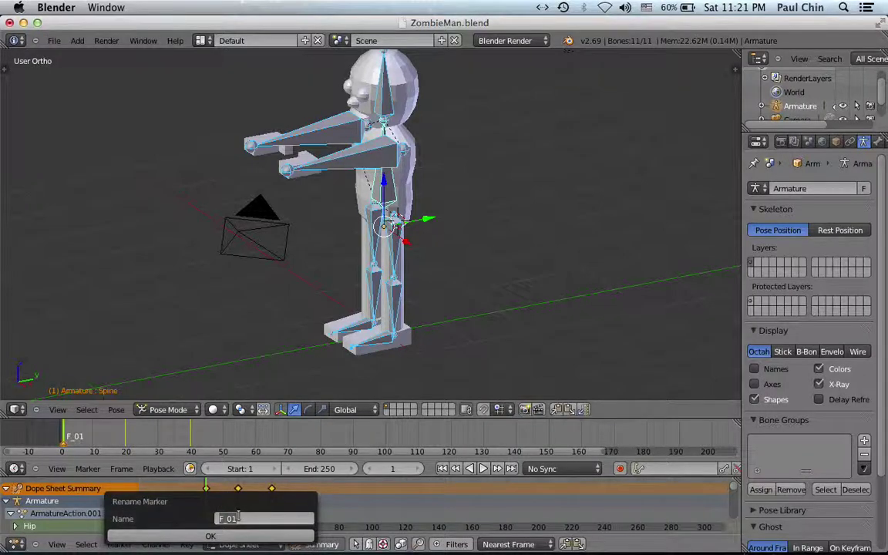
key(BackSpace)
text(Idle)
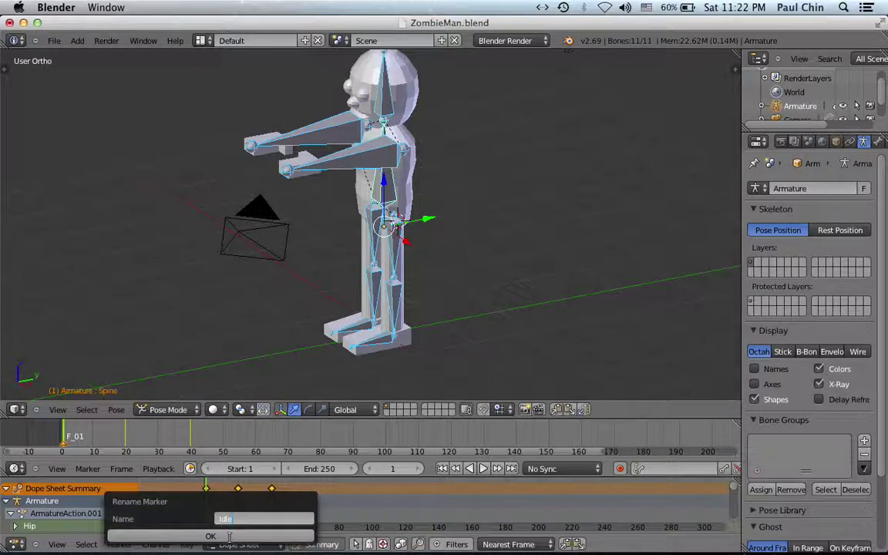
key(Return)
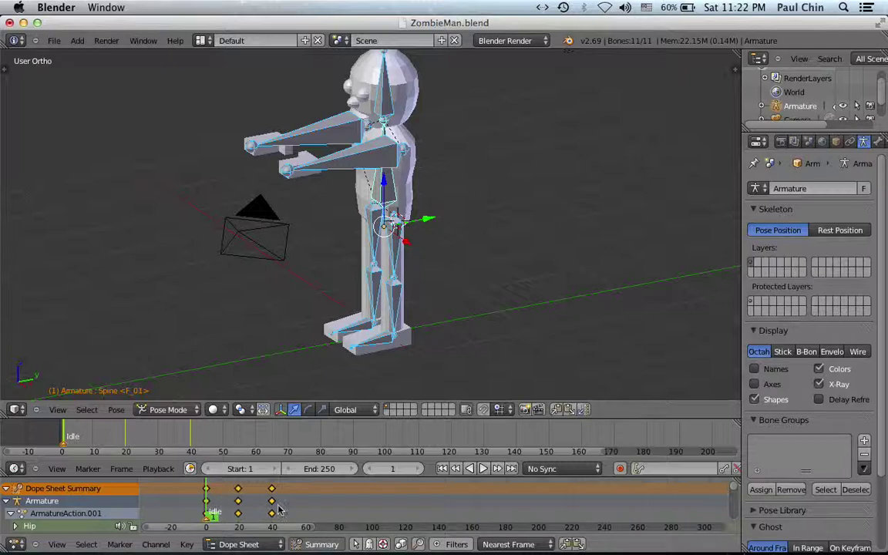
key(g)
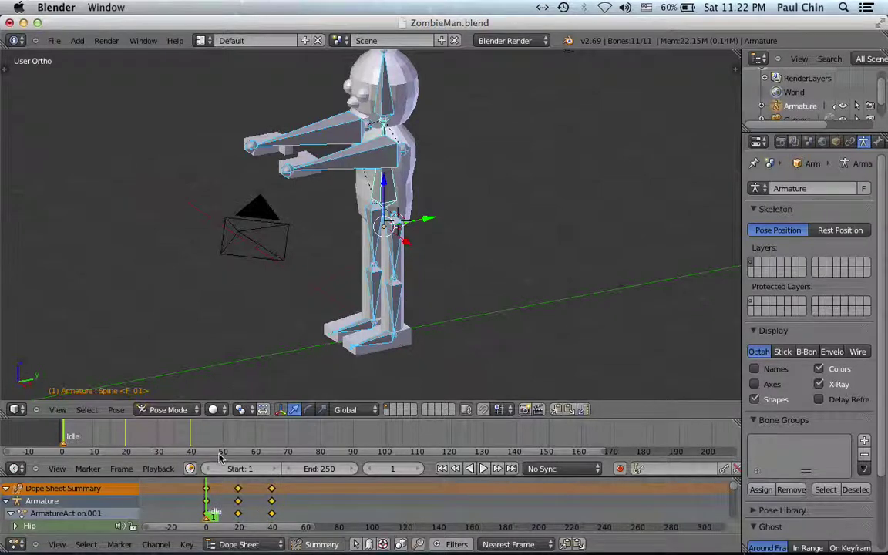
- Add a second timeline marker named 'Walk' at frame 40, then move to frame 50
click(192, 437)
scroll(292, 440, up, 2)
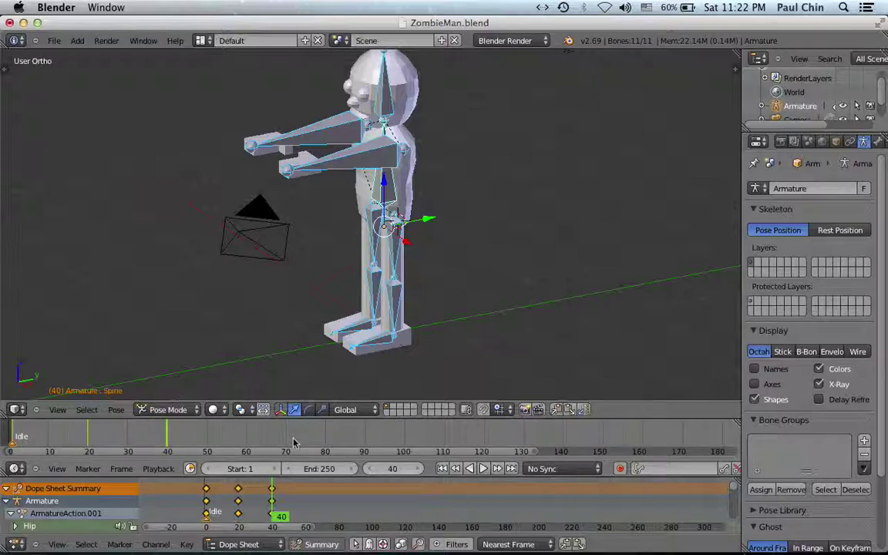
scroll(293, 440, up, 1)
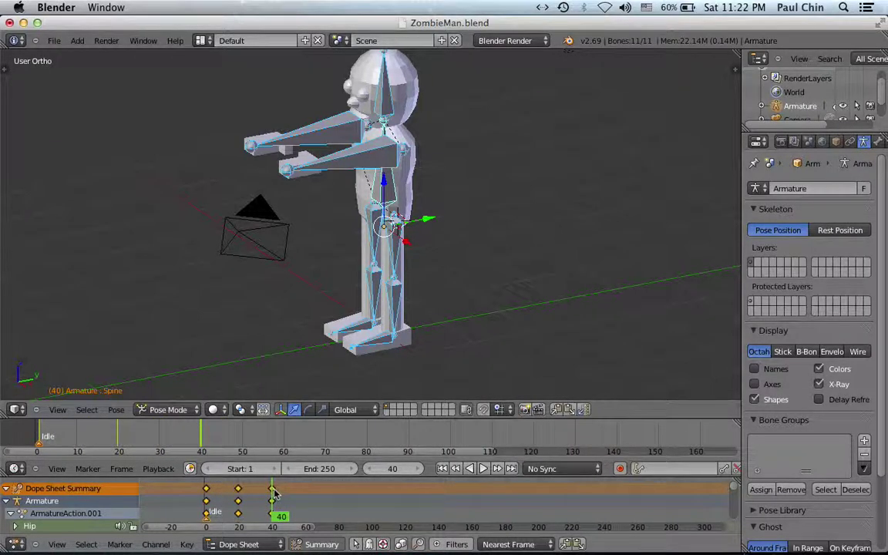
key(m)
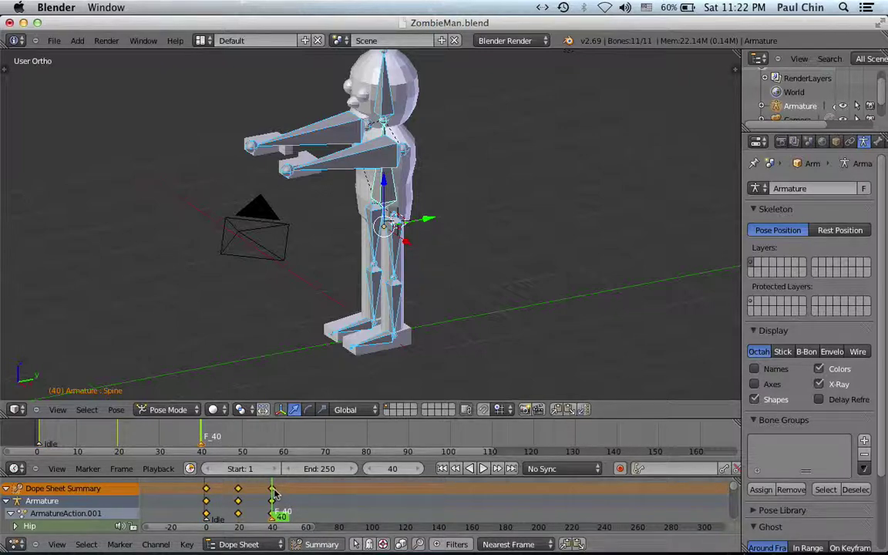
key(ctrl+m)
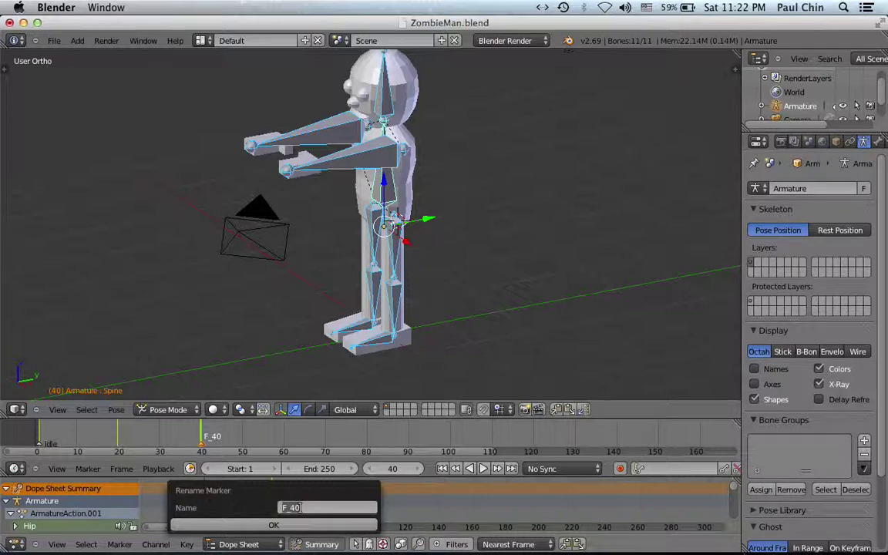
text(Walk)
click(299, 526)
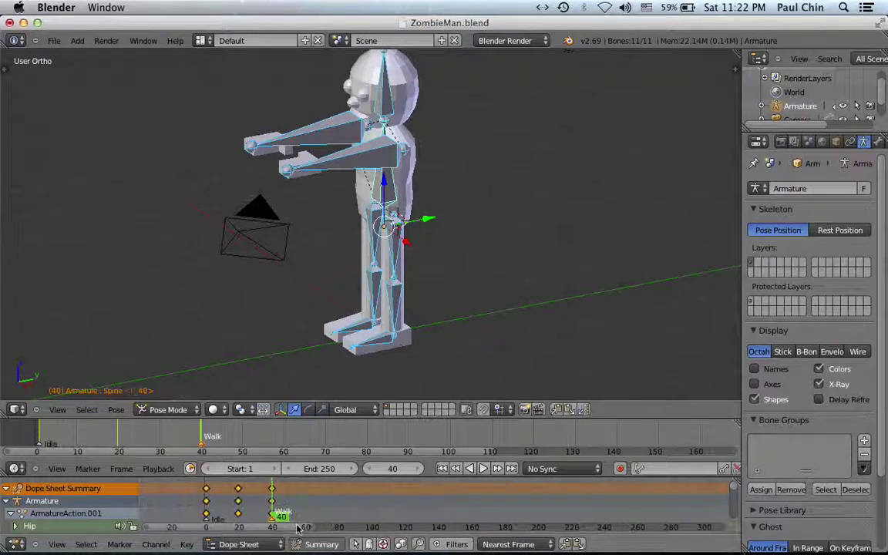
scroll(327, 505, up, 3)
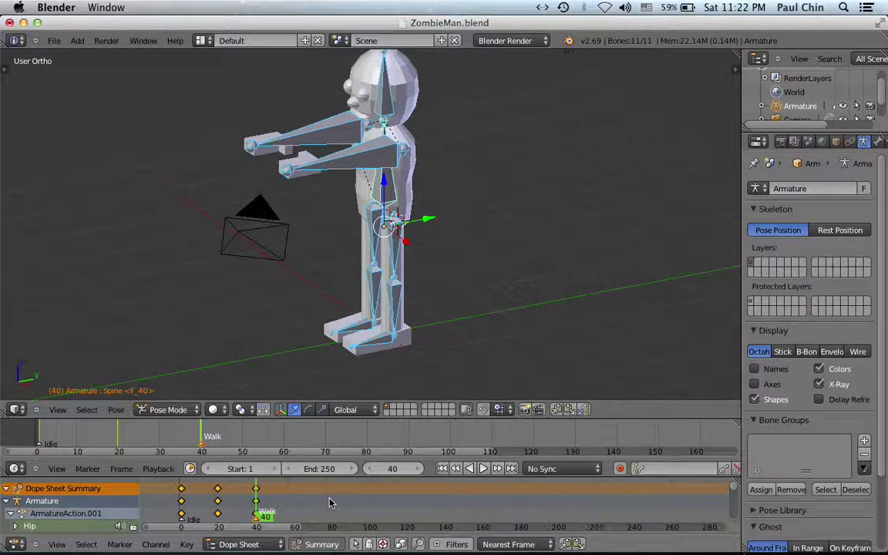
scroll(329, 502, up, 1)
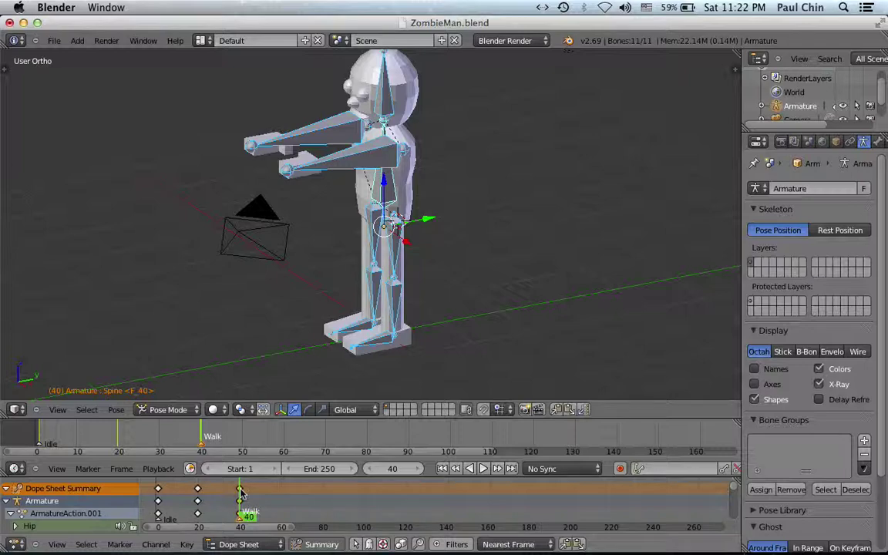
click(243, 436)
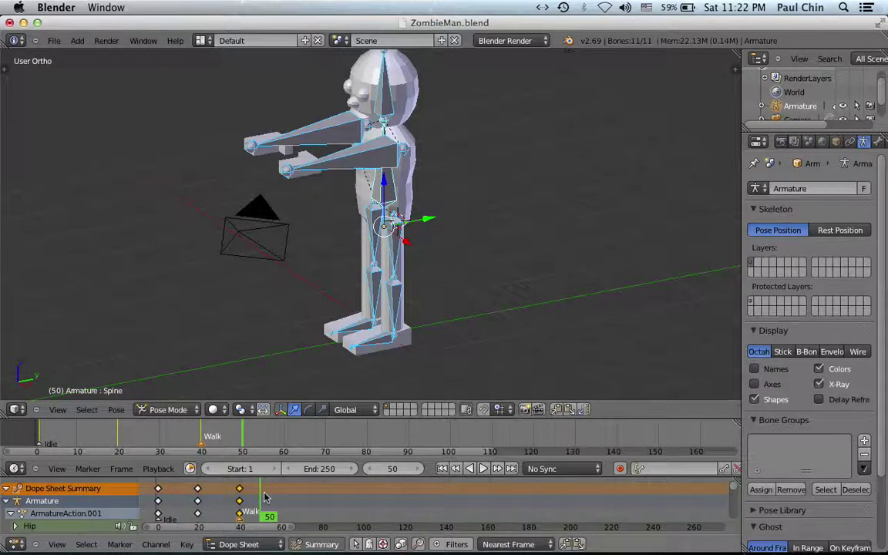
- Insert whole-pose keyframes at frames 50, 60, 70 and 80, leaving the playhead at frame 60
key(ctrl+v)
scroll(263, 496, up, 4)
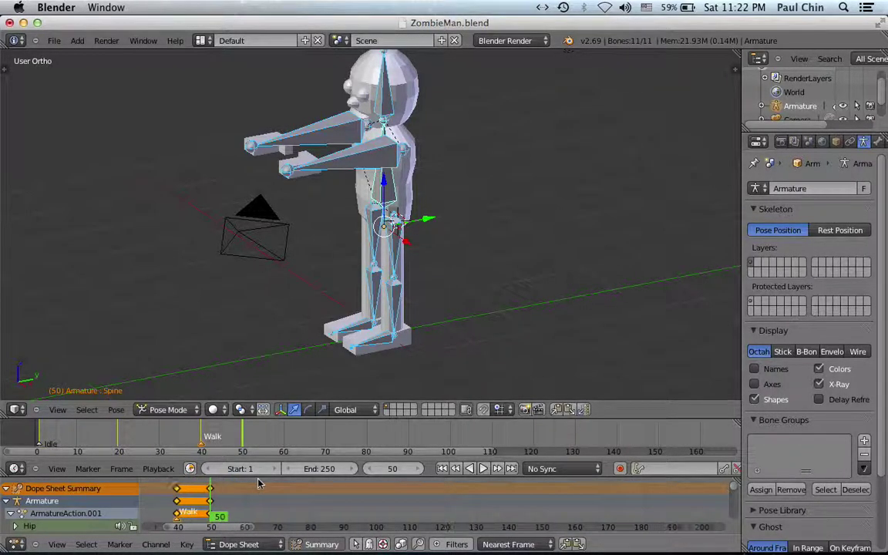
scroll(264, 501, up, 3)
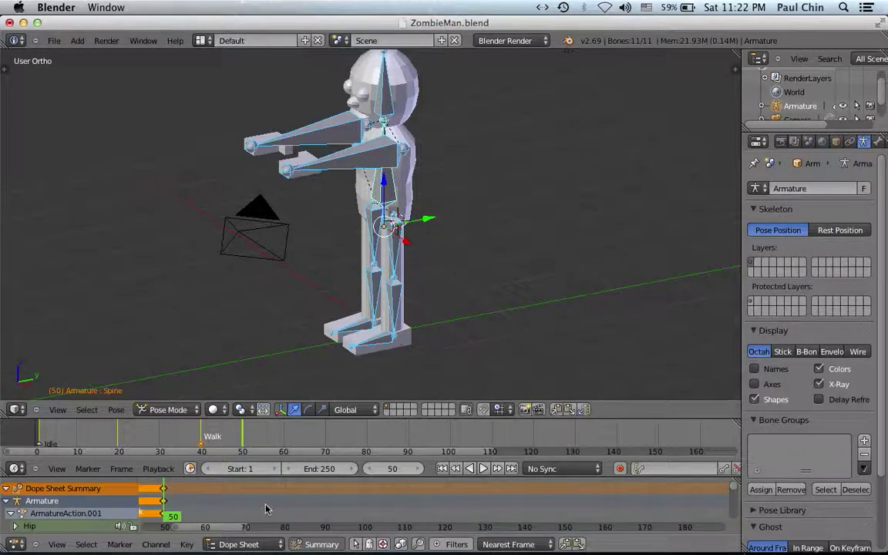
click(284, 436)
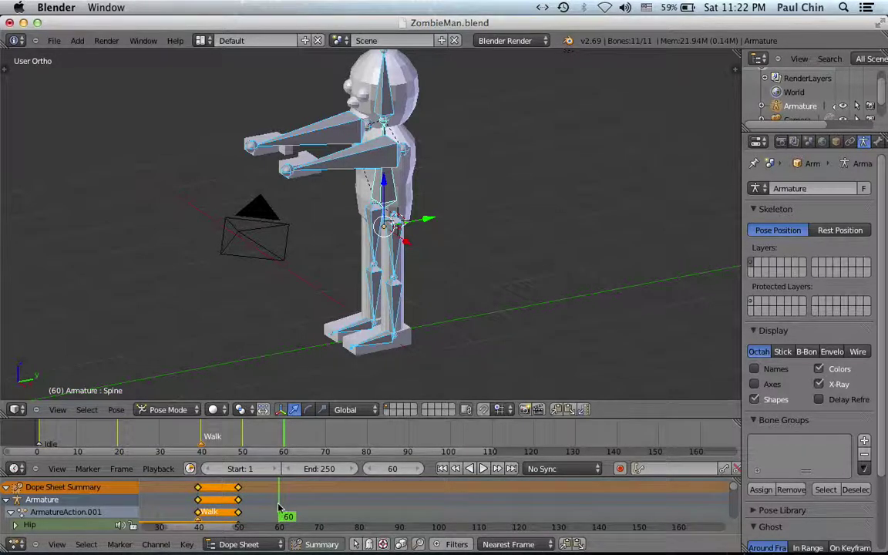
key(i)
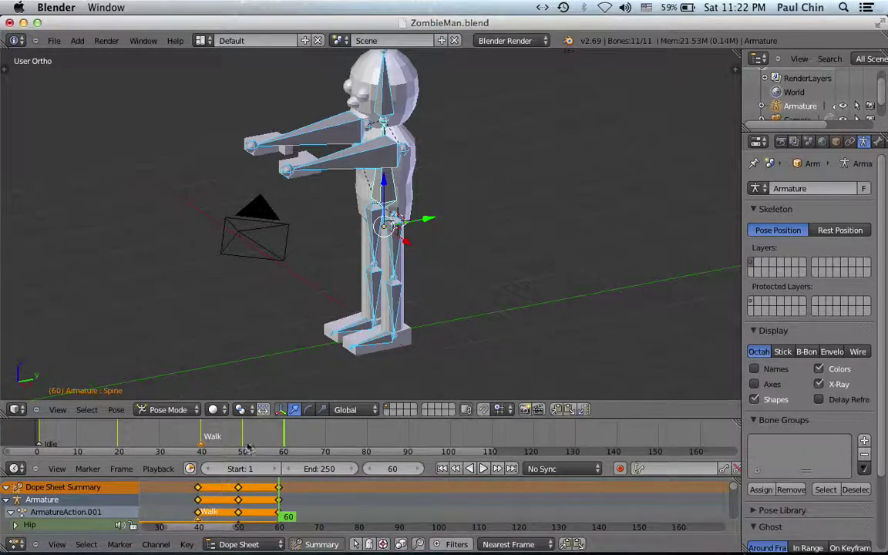
click(325, 437)
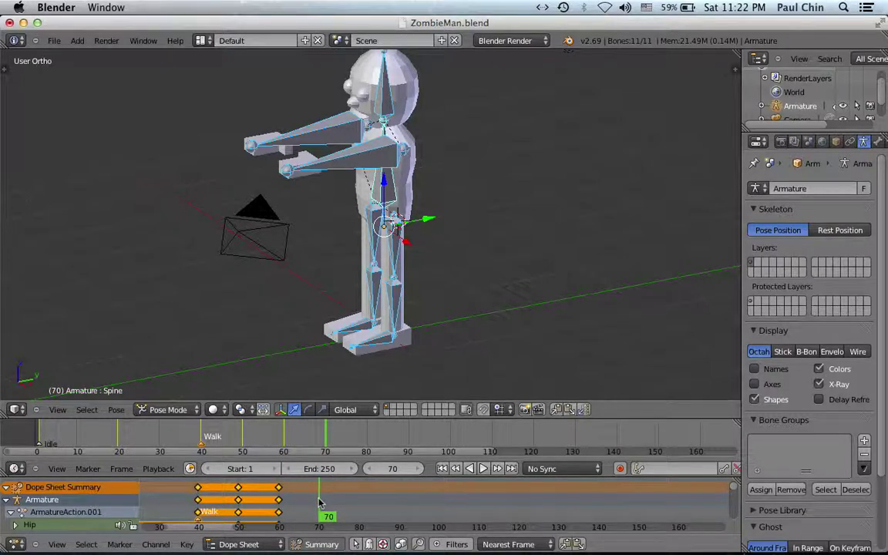
key(i)
click(368, 437)
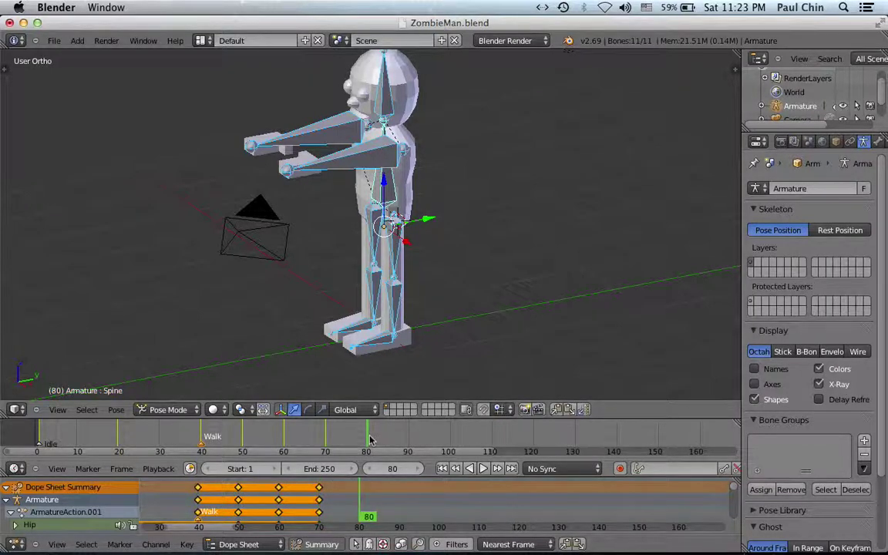
key(i)
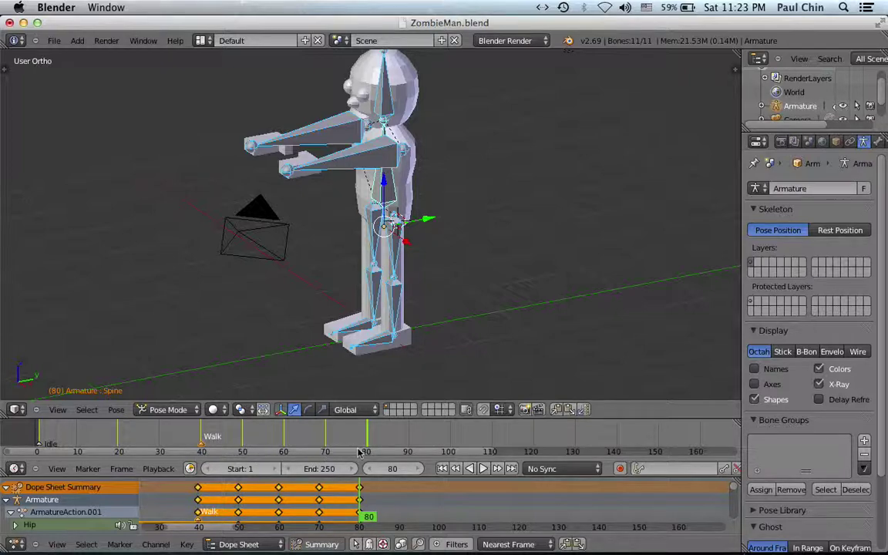
click(284, 441)
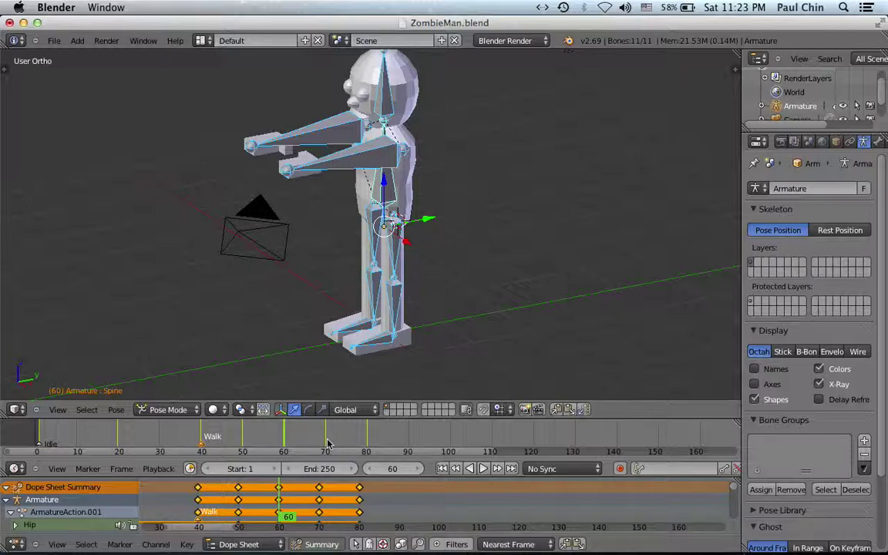
- Move the playhead back to frame 50 and select the right upper leg bone
click(244, 438)
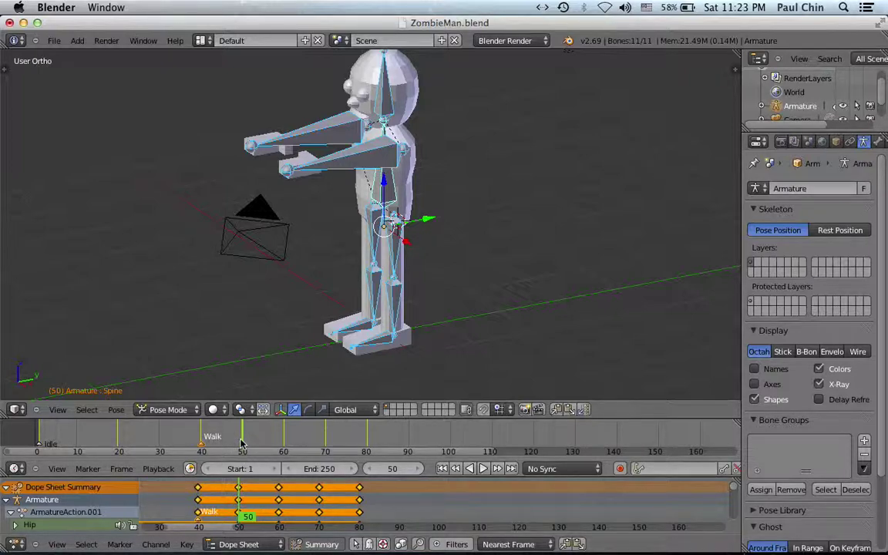
right_click(376, 222)
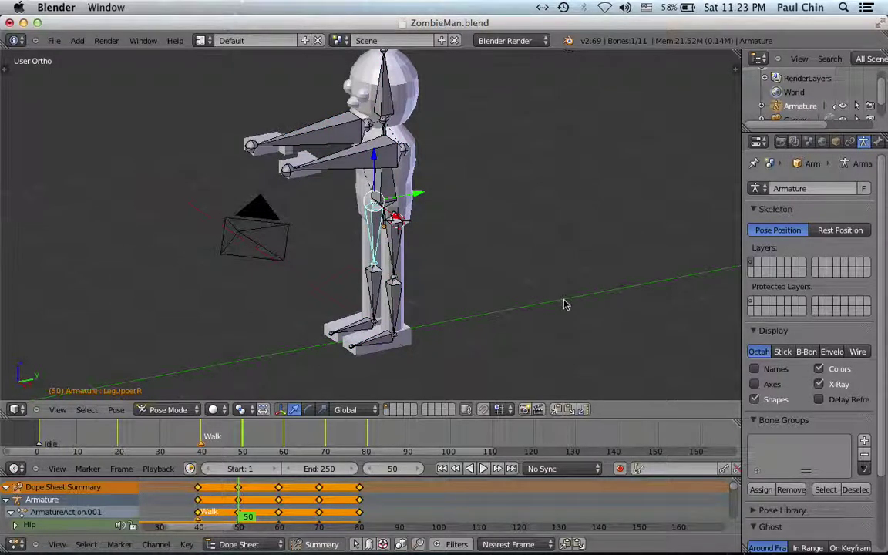
- In right side view, rotate the right thigh forward and bend the right shin back at the knee
key(KP_3)
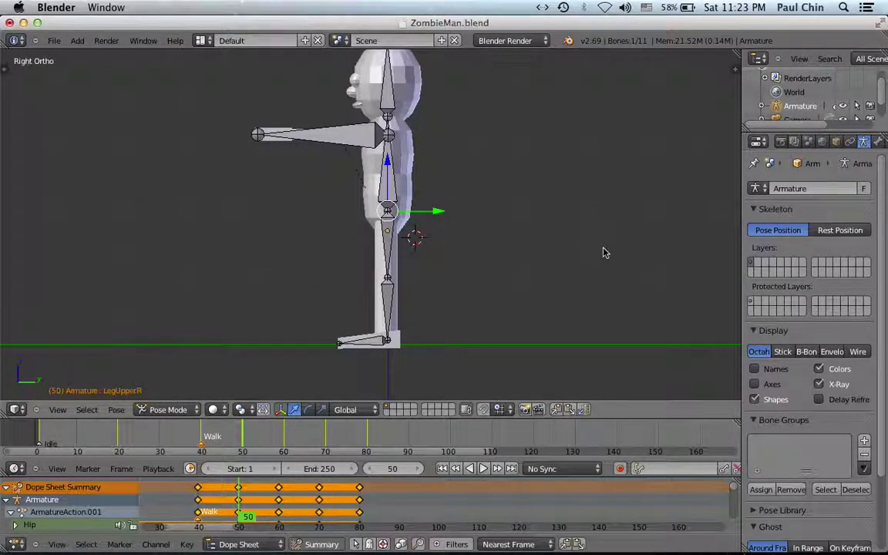
key(r)
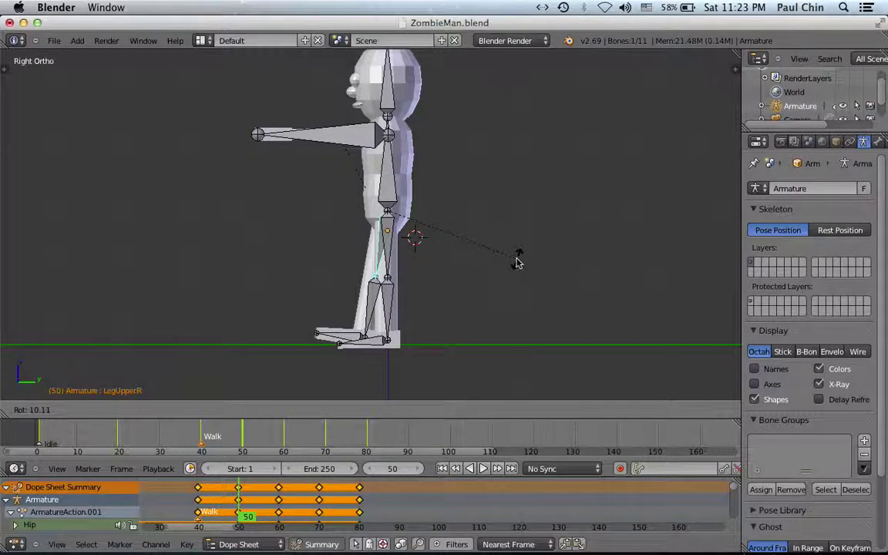
click(419, 265)
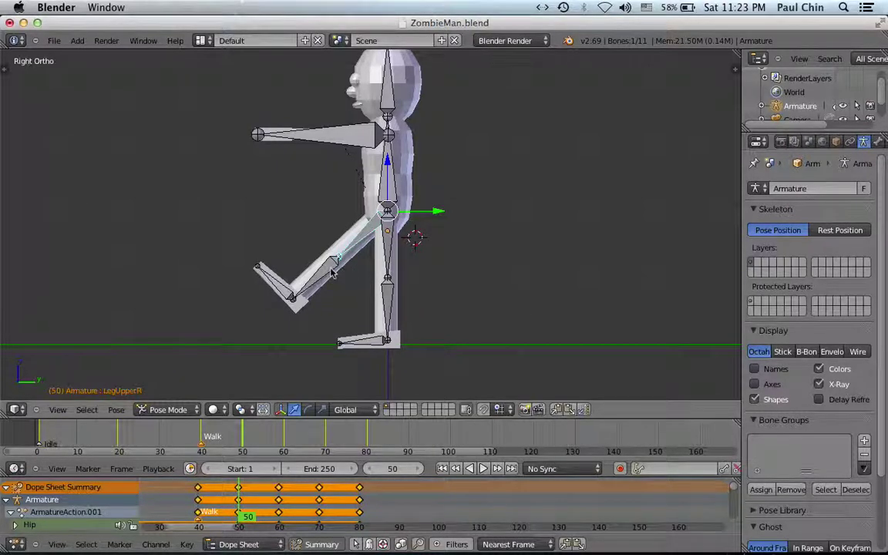
right_click(358, 273)
key(r)
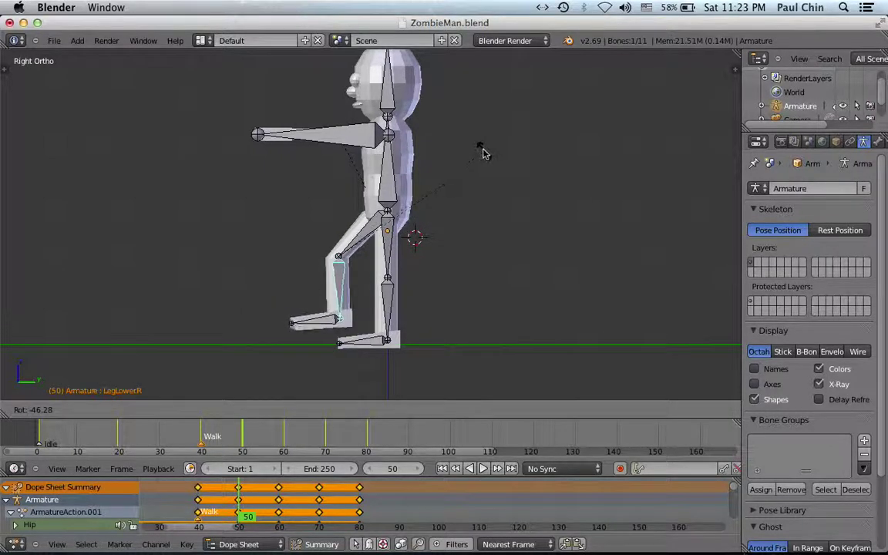
click(482, 152)
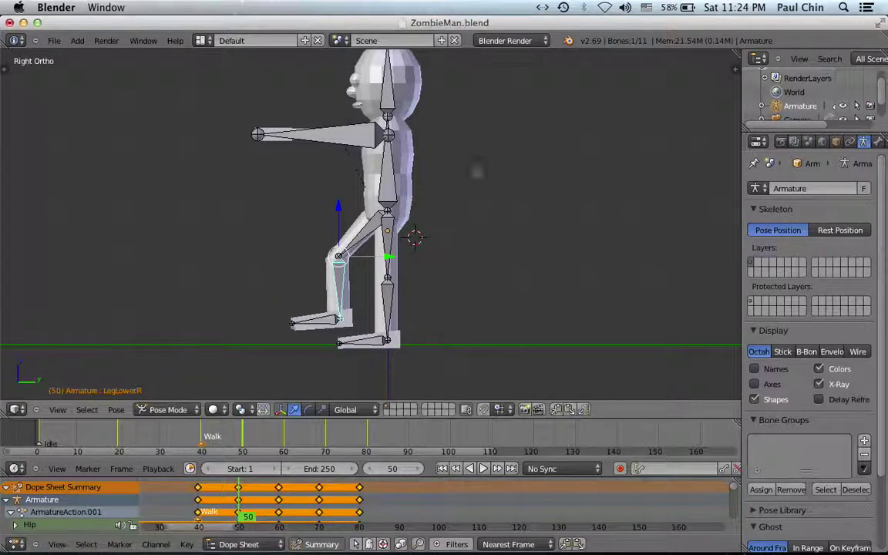
- Swing the left thigh bone LegUpperL backward about 28° to complete the stride
right_click(389, 230)
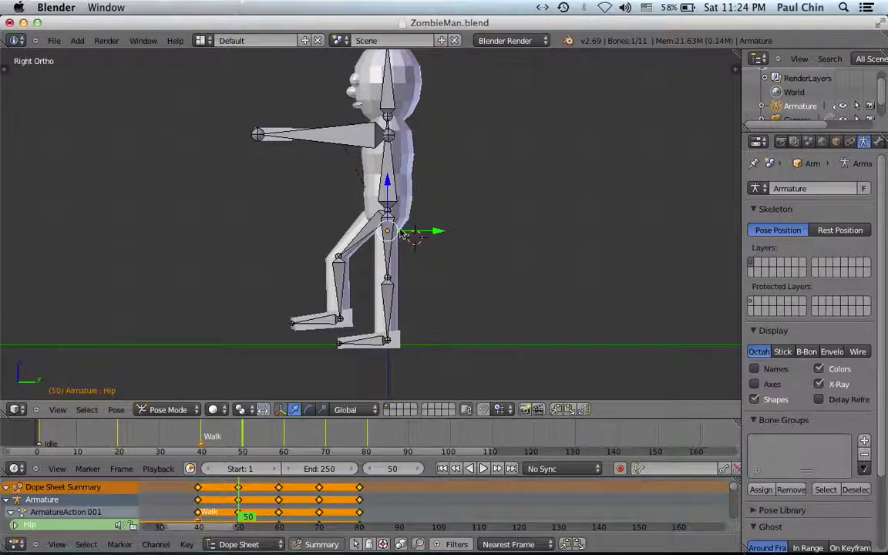
right_click(390, 235)
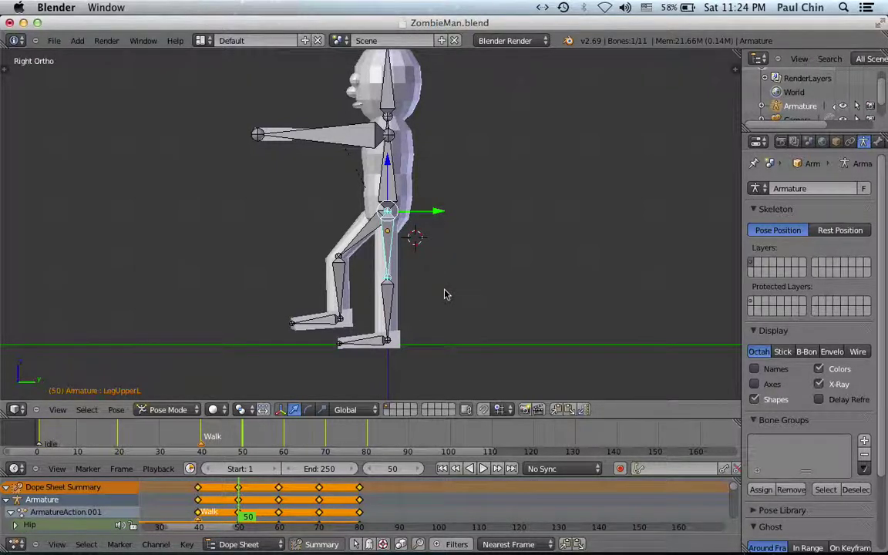
key(r)
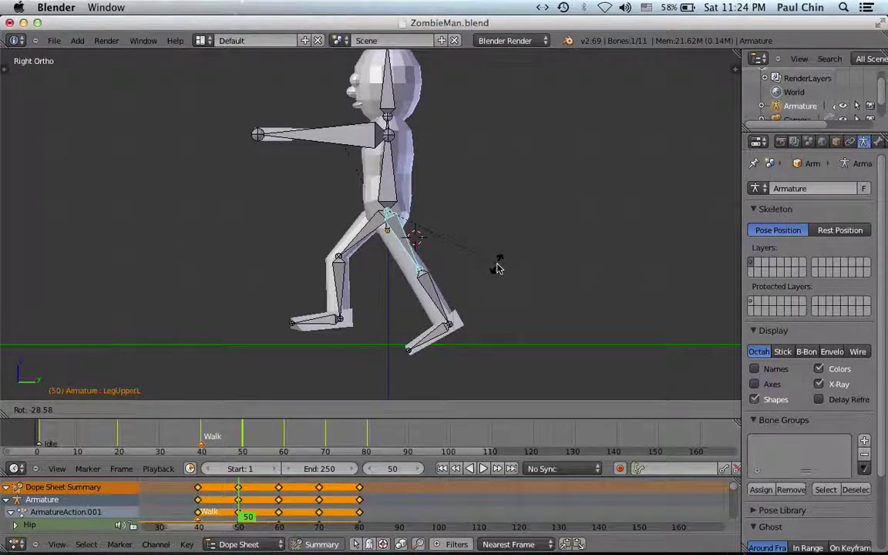
click(497, 268)
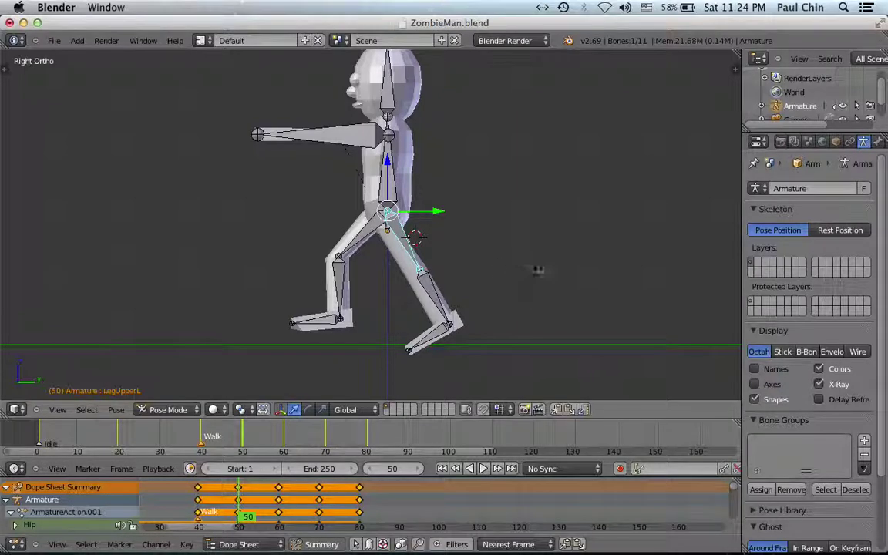
scroll(539, 267, left, 5)
scroll(538, 267, left, 5)
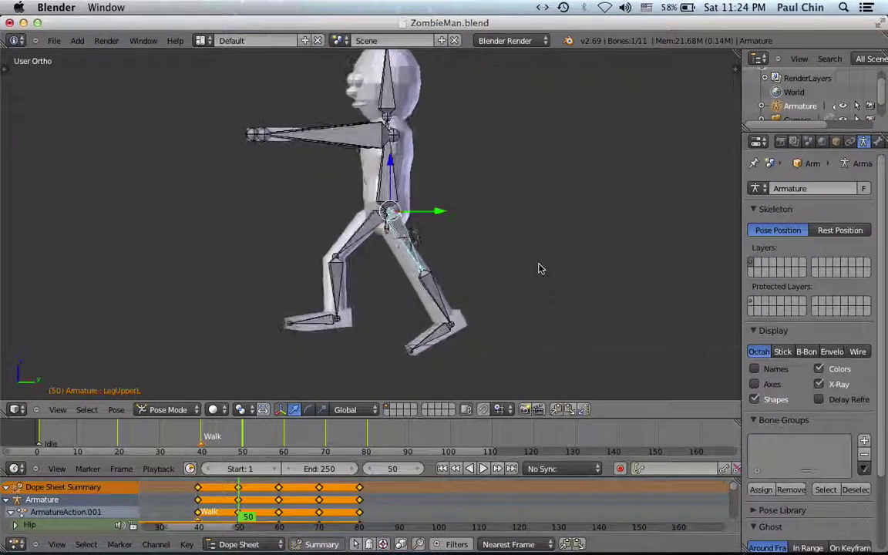
- Orbit around the frame 50 stride pose and select the left arm bone Arm.L
scroll(538, 268, right, 5)
scroll(538, 268, left, 5)
scroll(538, 267, right, 5)
scroll(538, 268, left, 5)
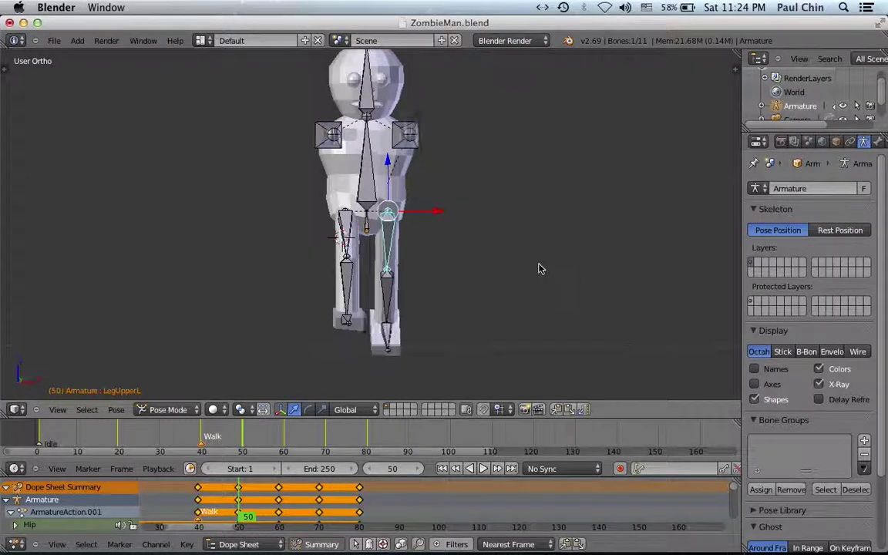
scroll(538, 268, left, 3)
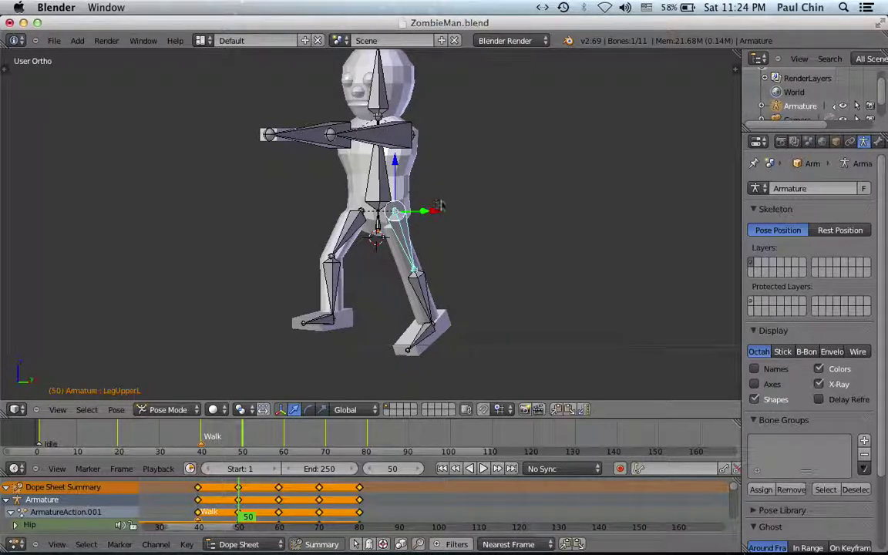
right_click(388, 139)
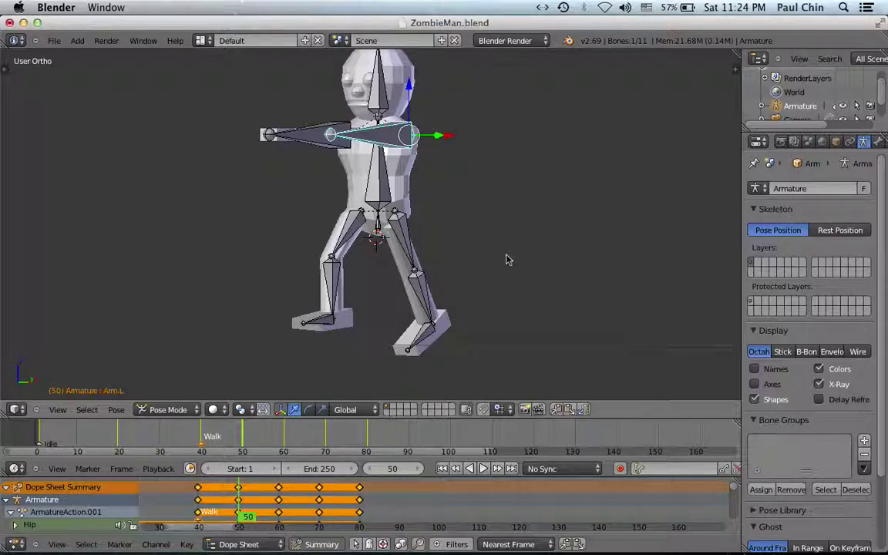
- In side view, rotate the left arm Arm.L upward
key(KP_3)
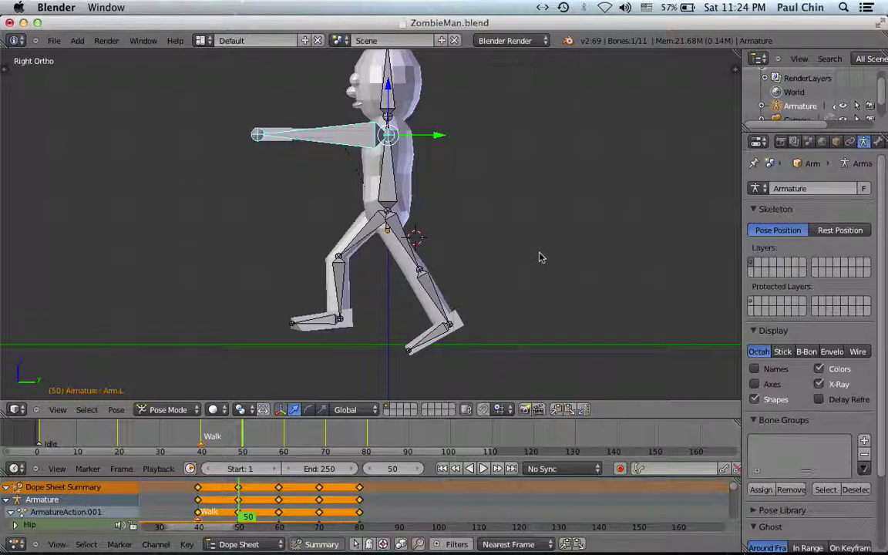
key(r)
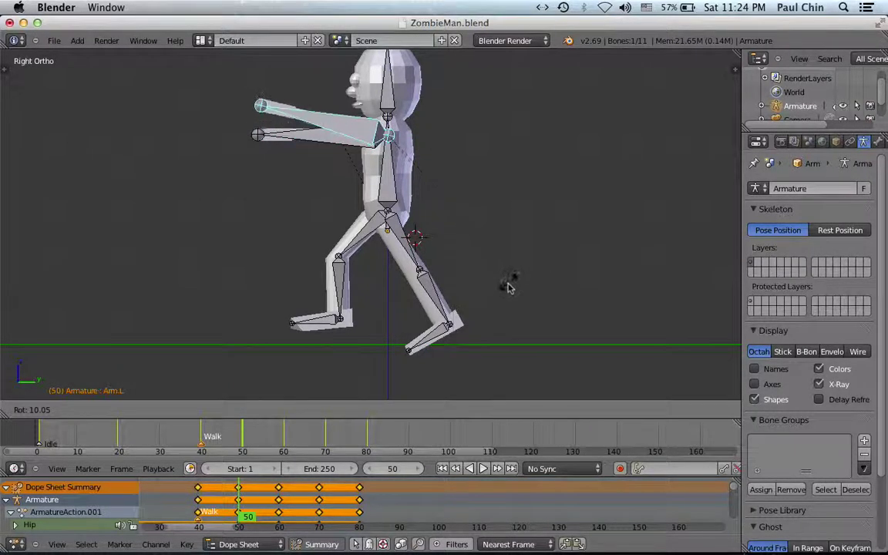
click(472, 331)
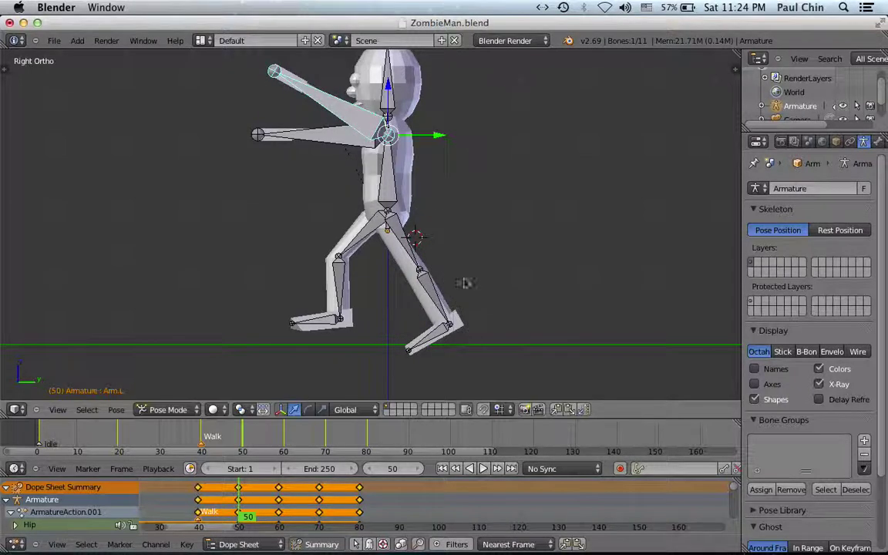
- Rotate the right arm Arm.R about 27° downward, opposite the left arm
right_click(333, 139)
scroll(468, 177, right, 5)
scroll(466, 179, left, 3)
scroll(466, 179, left, 3)
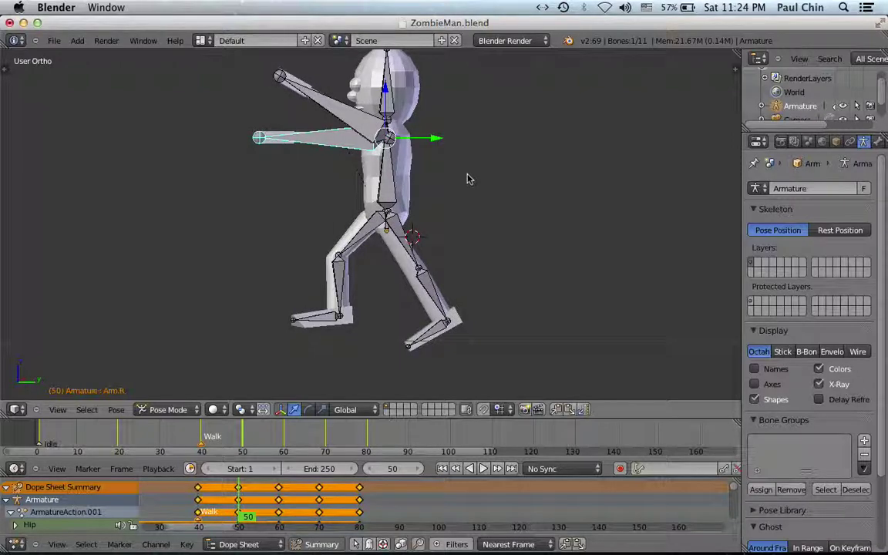
key(KP_3)
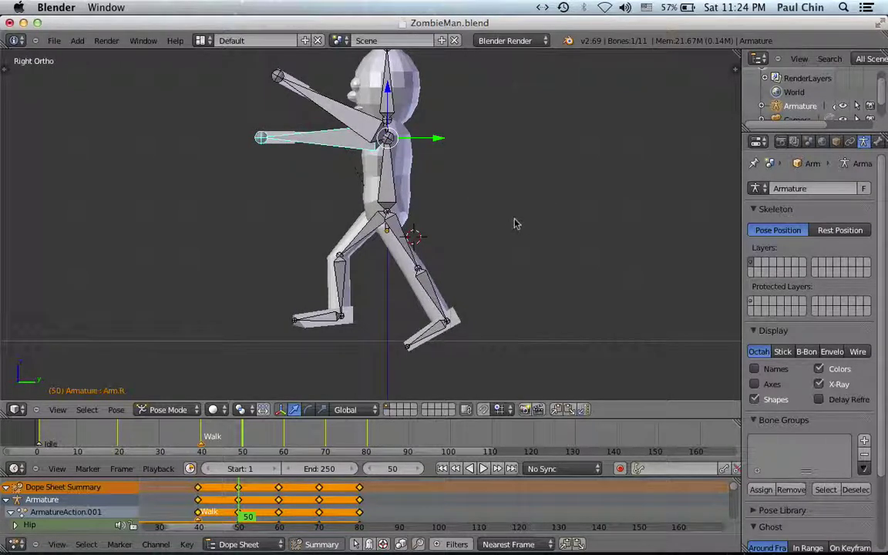
key(r)
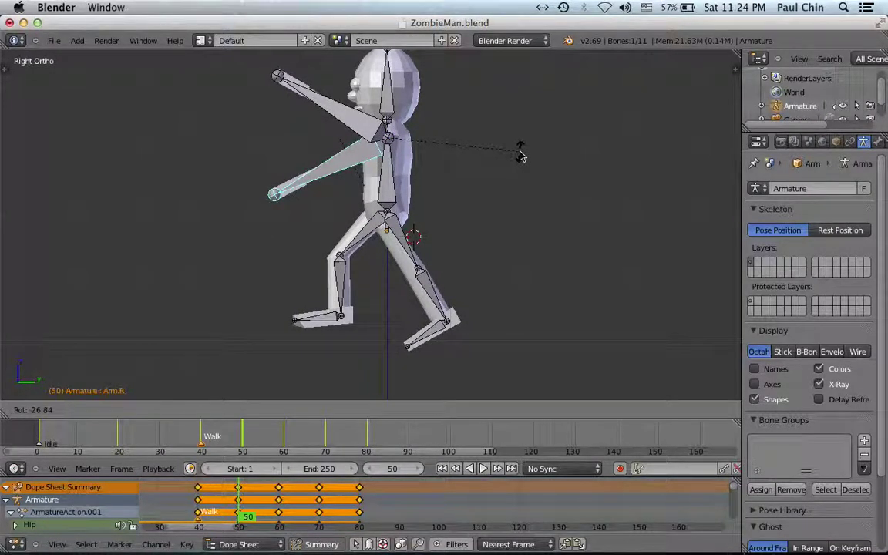
right_click(520, 156)
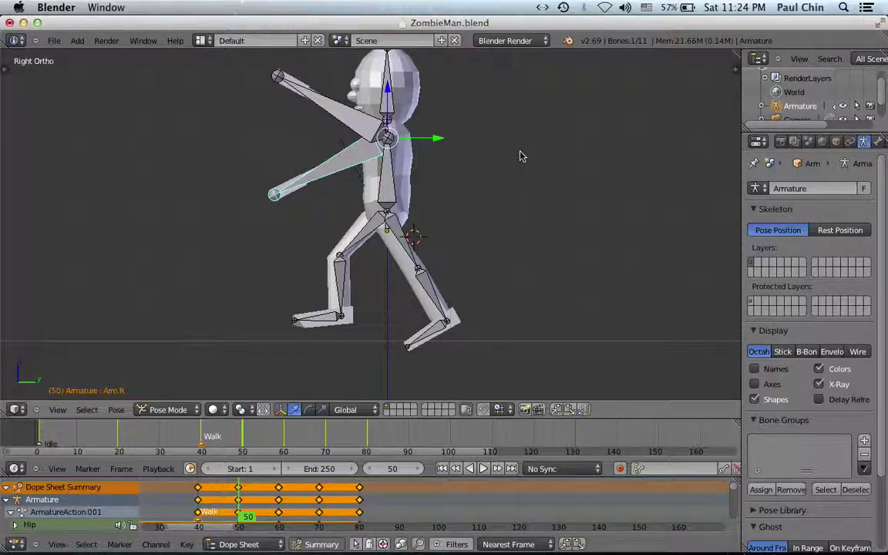
scroll(527, 198, right, 5)
scroll(528, 199, right, 4)
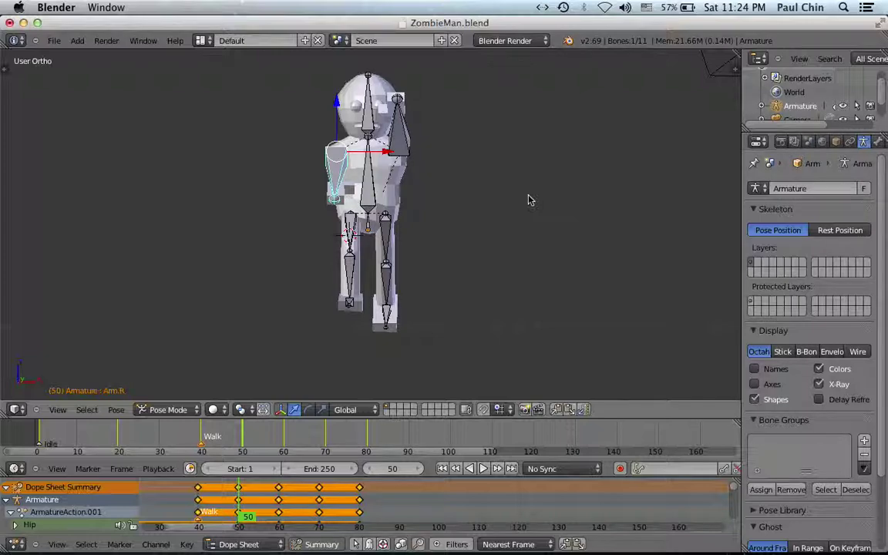
- Tilt the Spine bone about 8.7° in front view, then select all bones for keying
key(KP_1)
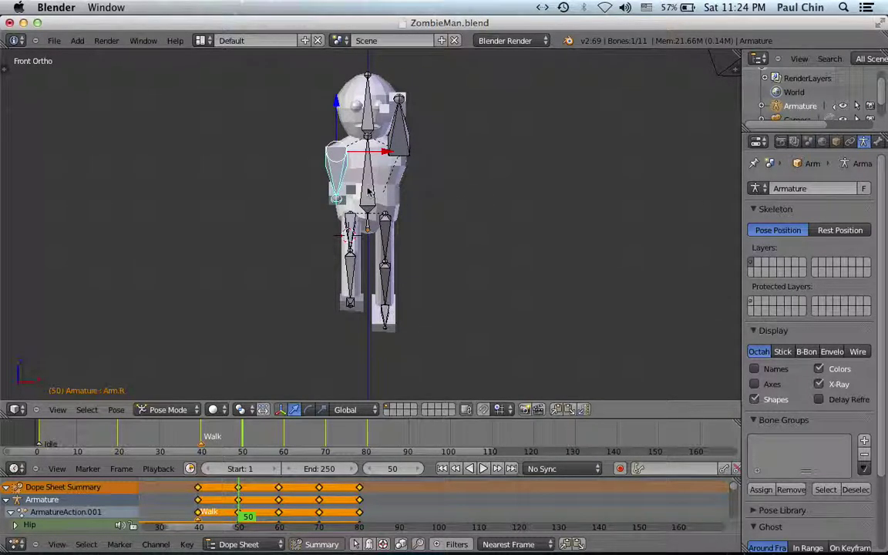
right_click(368, 191)
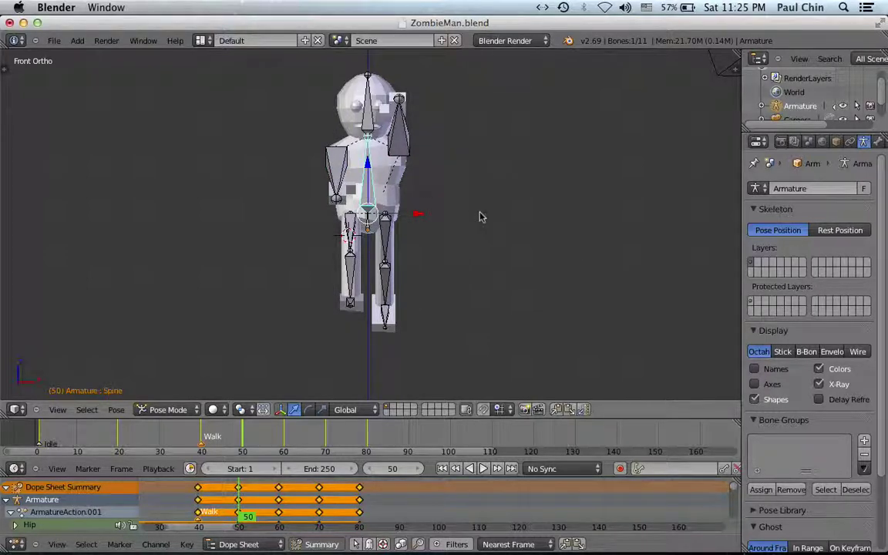
key(r)
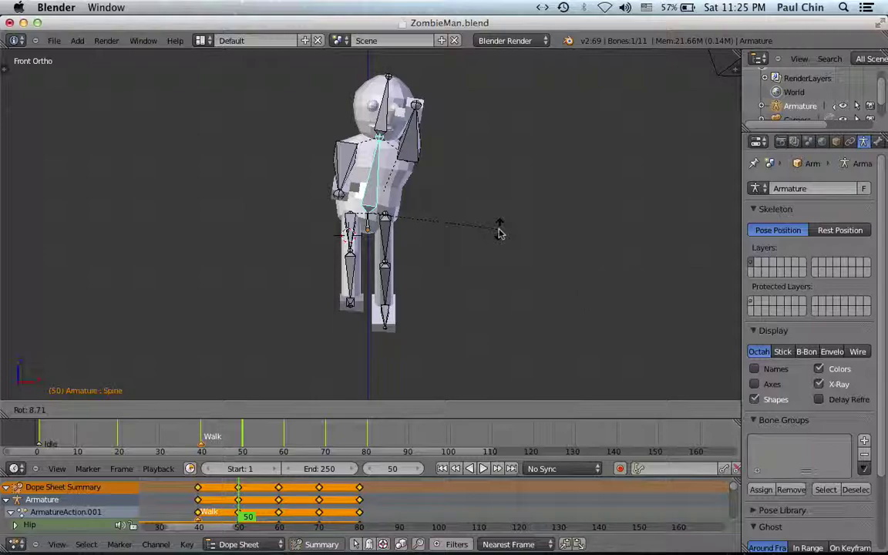
click(499, 232)
key(a)
key(a)
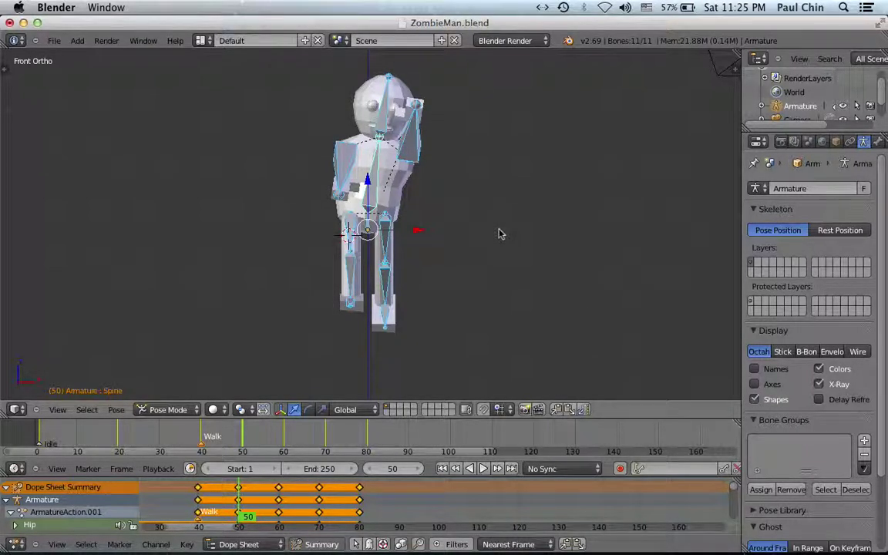
key(i)
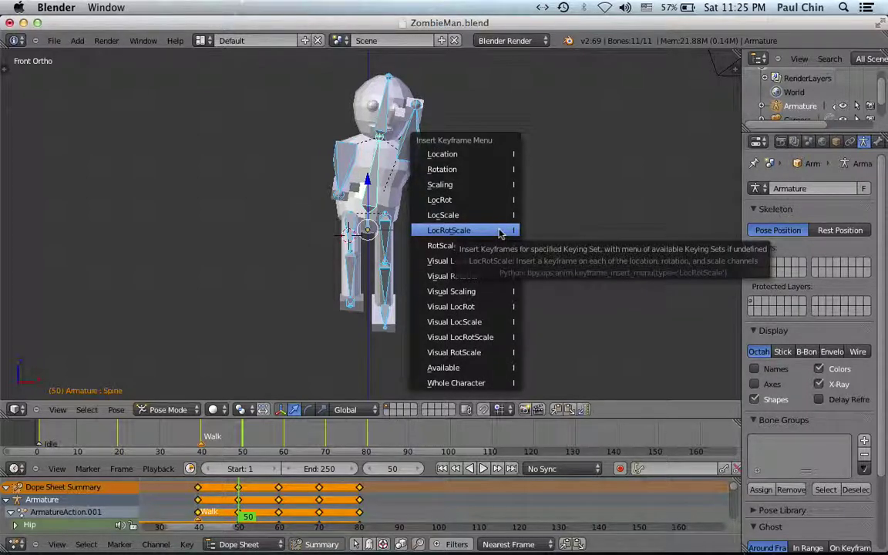
- Key LocRotScale on all bones at frame 50, then go to frame 70 and select LegUpperL
click(499, 231)
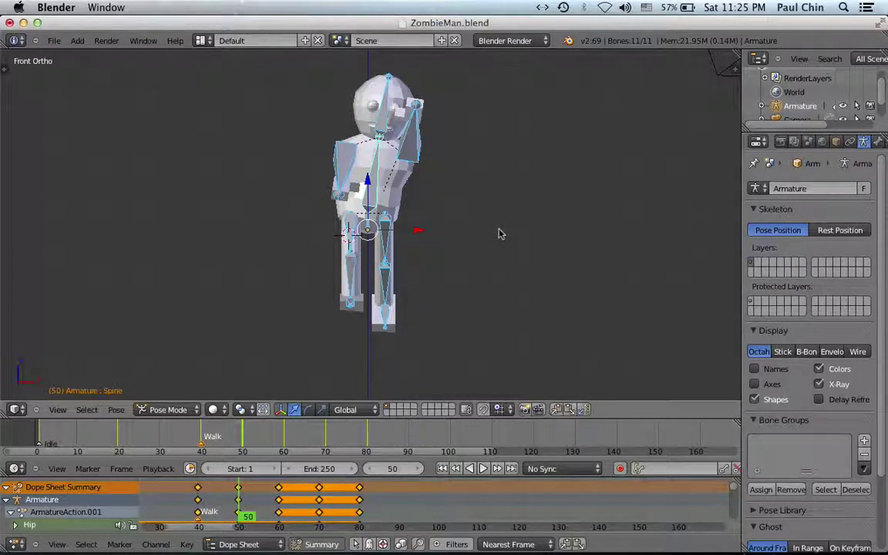
click(325, 439)
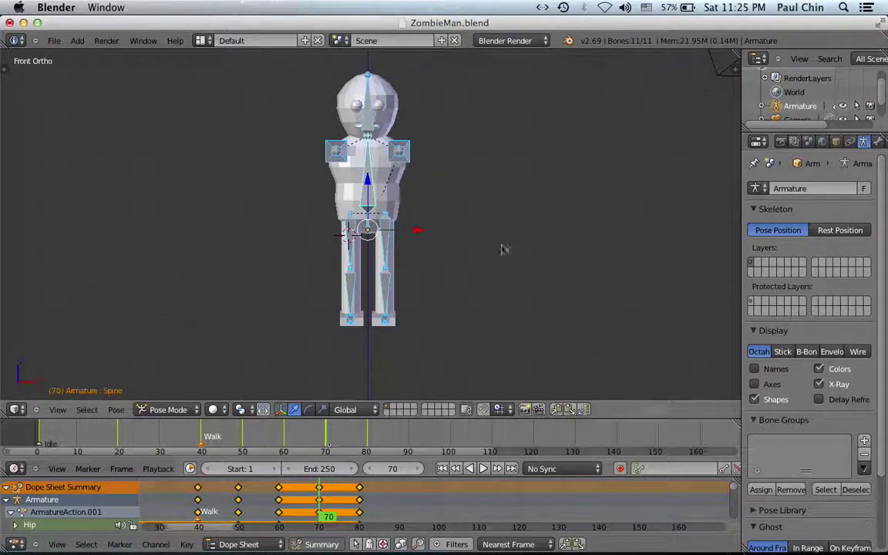
scroll(501, 250, left, 10)
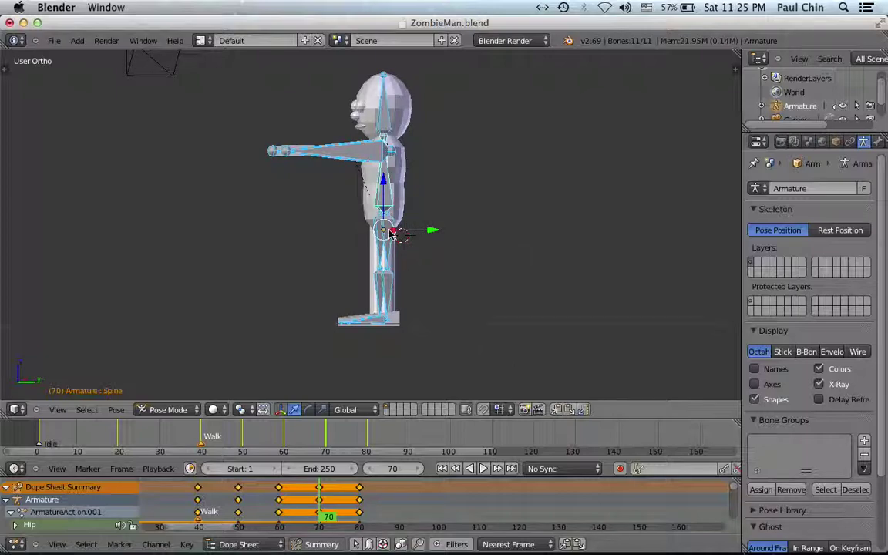
right_click(392, 233)
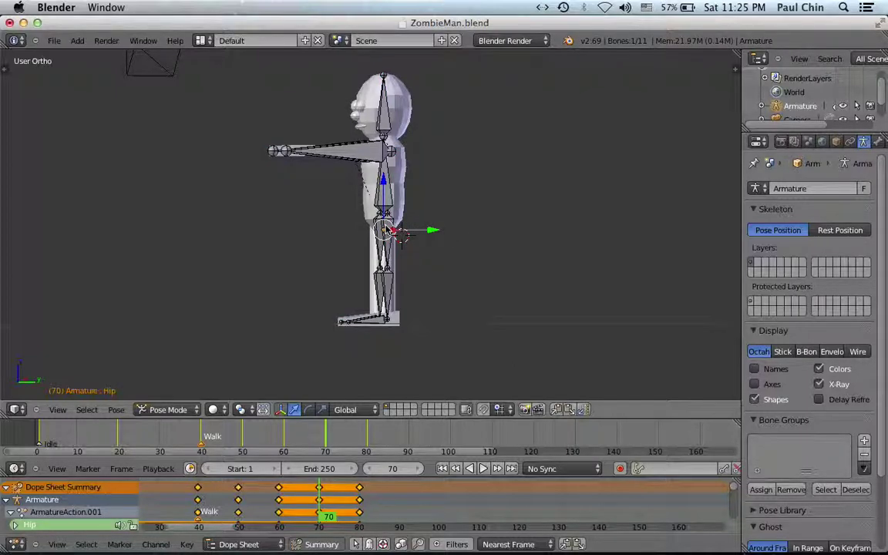
right_click(389, 228)
key(KP_3)
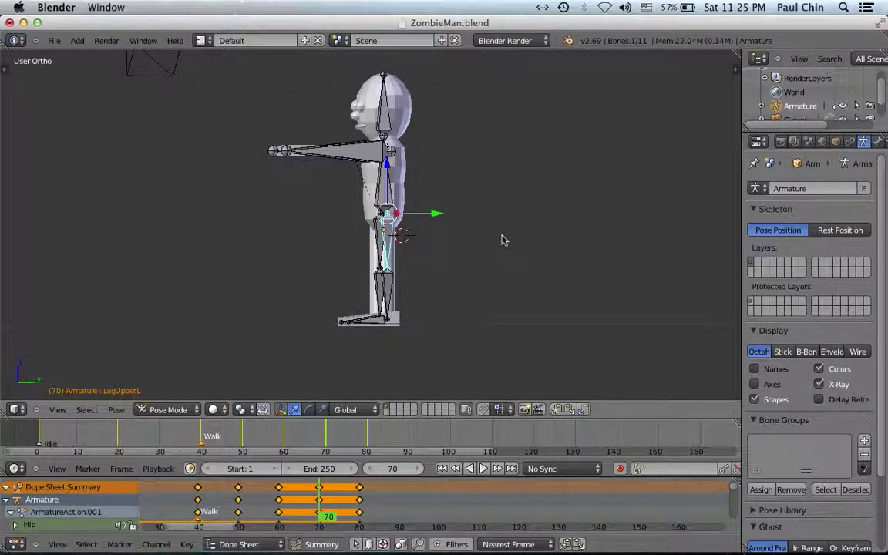
- At frame 70, angle the left thigh and bend the left shin LegLower.L back
key(r)
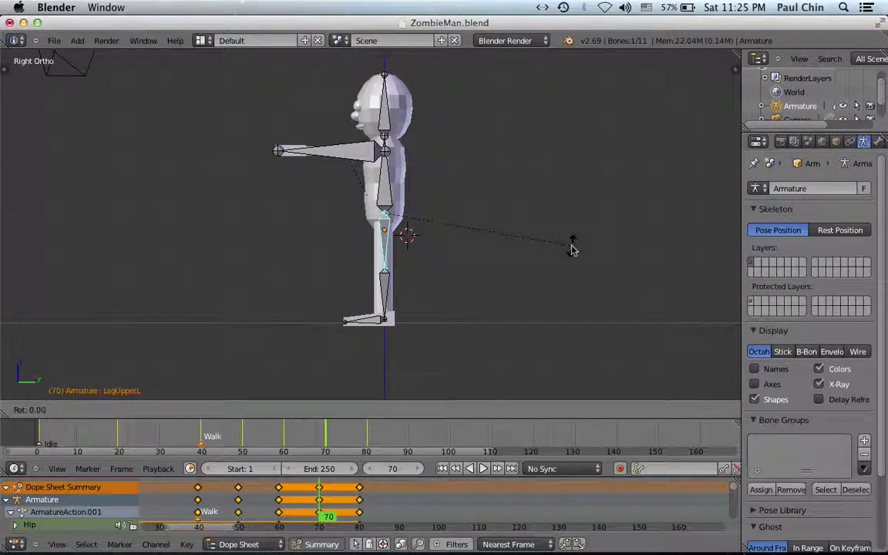
click(438, 275)
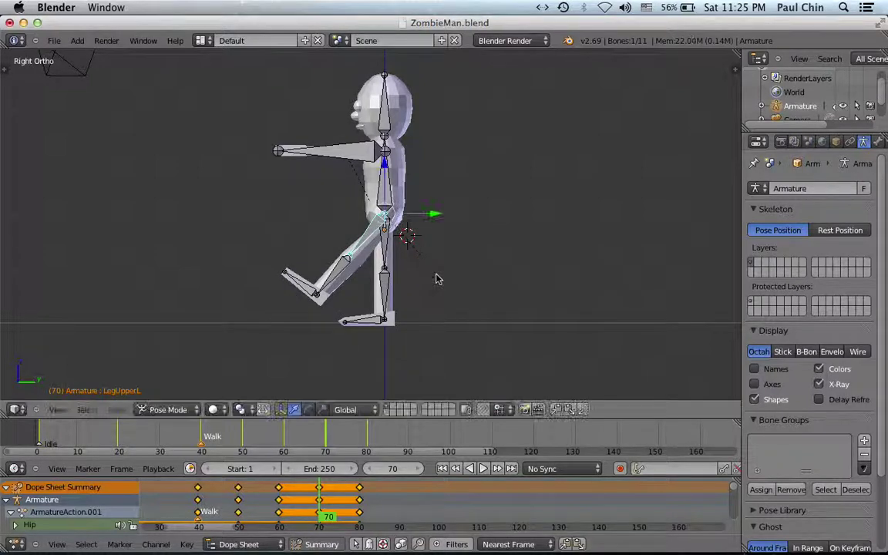
right_click(342, 273)
key(r)
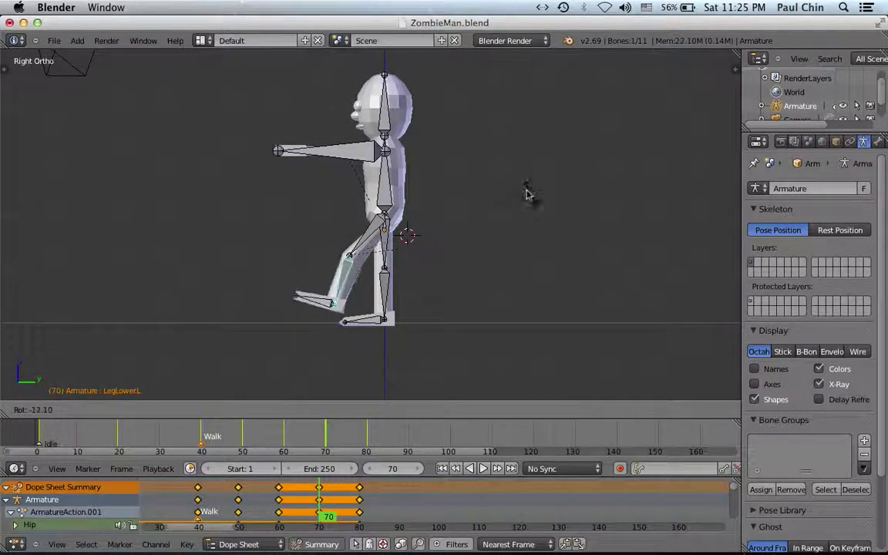
click(501, 147)
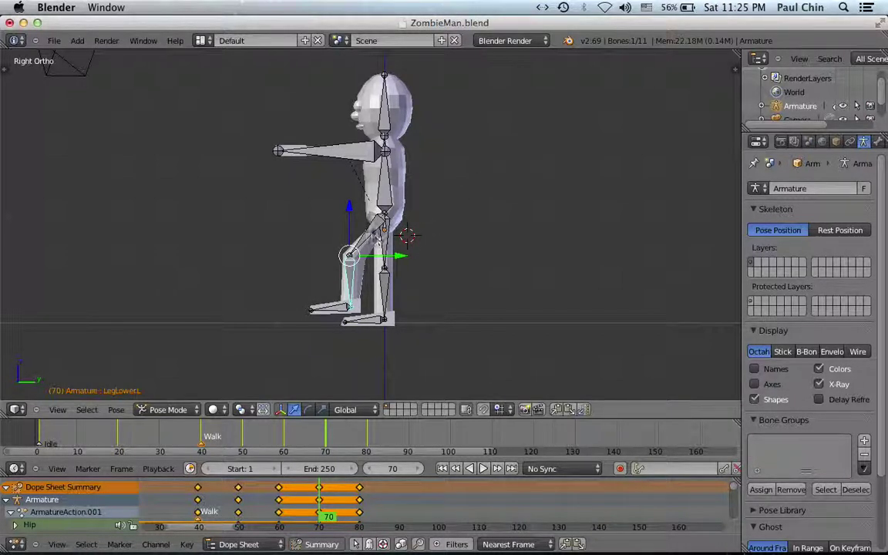
right_click(373, 231)
key(r)
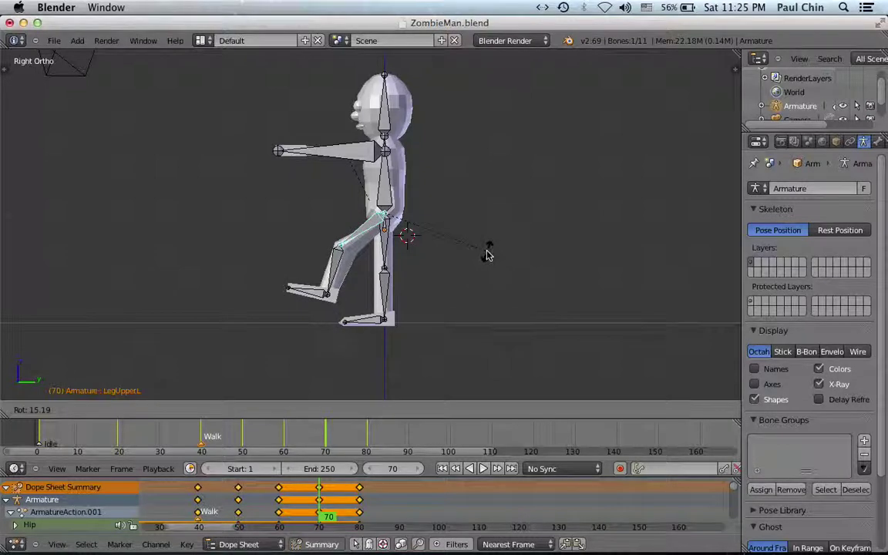
click(487, 255)
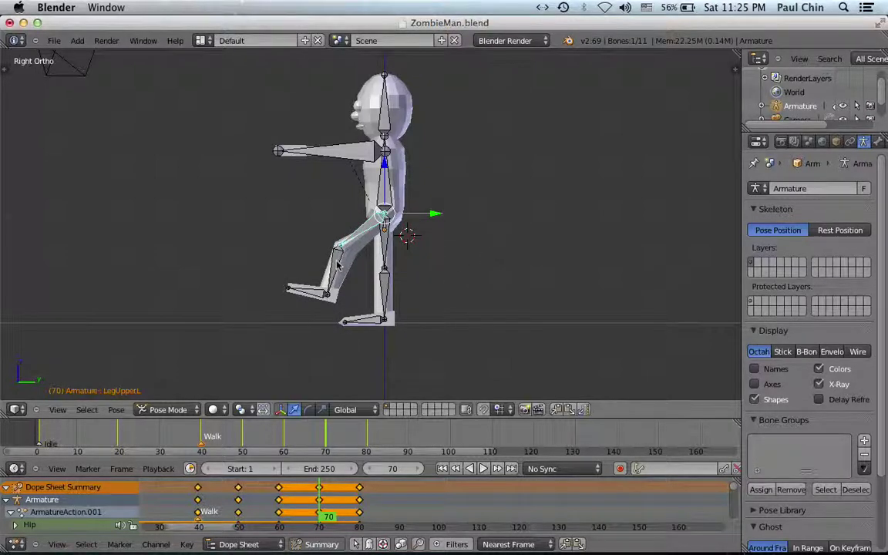
right_click(336, 264)
key(r)
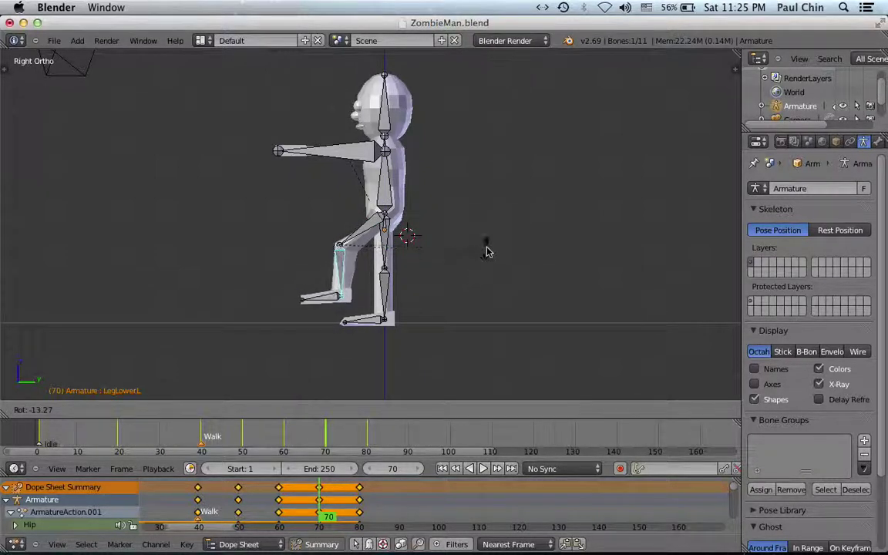
click(485, 247)
- Swing the right thigh LegUpperR forward in right side view
middle_drag(394, 242, 391, 251)
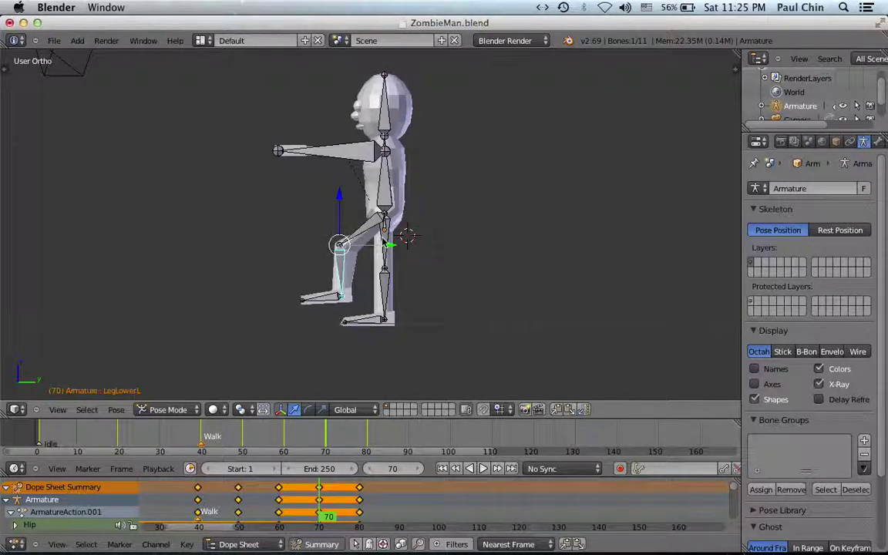
right_click(383, 242)
key(KP_3)
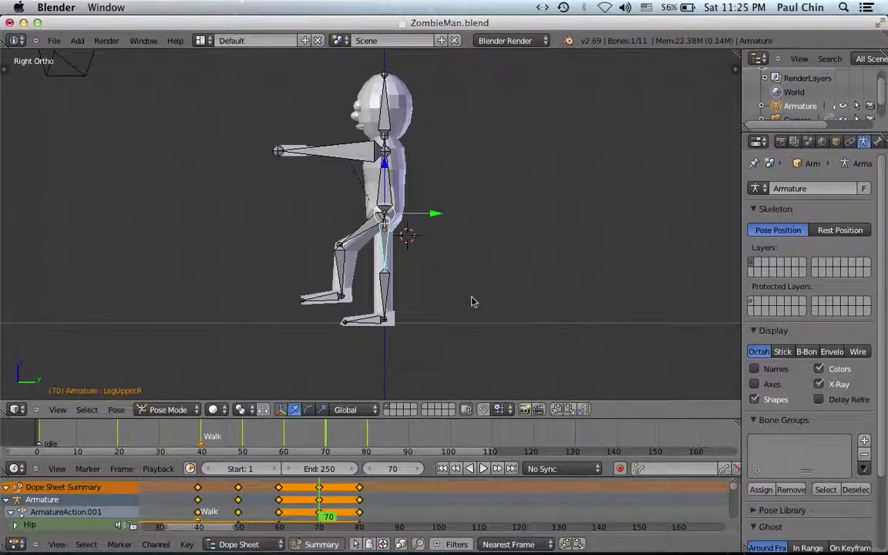
key(r)
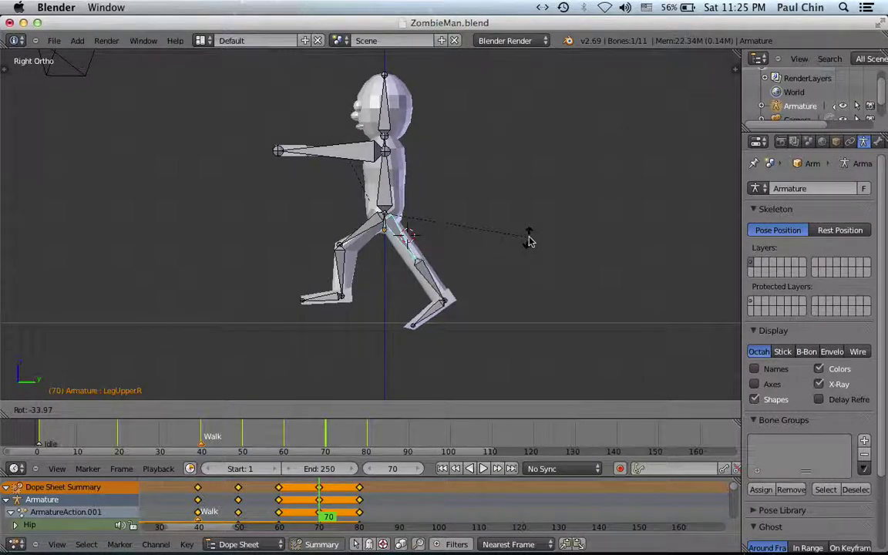
click(528, 239)
middle_drag(538, 249, 570, 265)
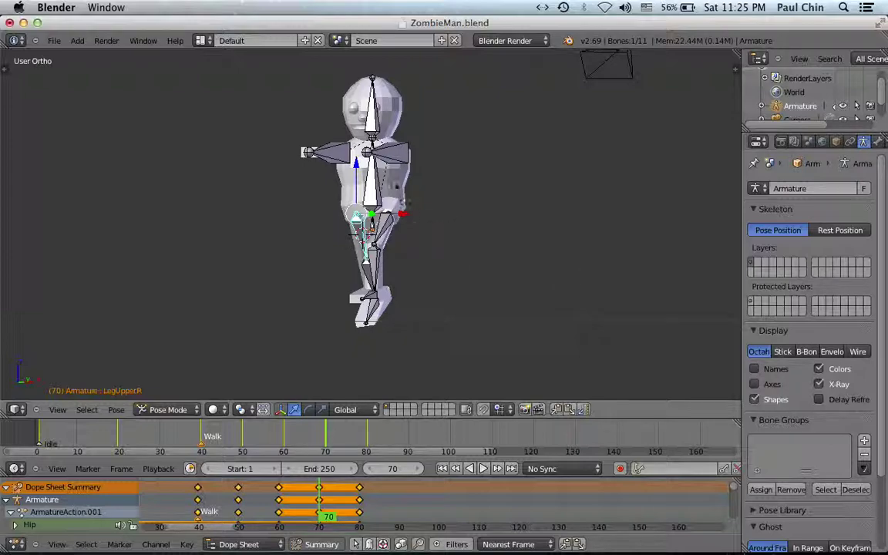
- Raise the right arm Arm.R about 22° in right side view
right_click(332, 154)
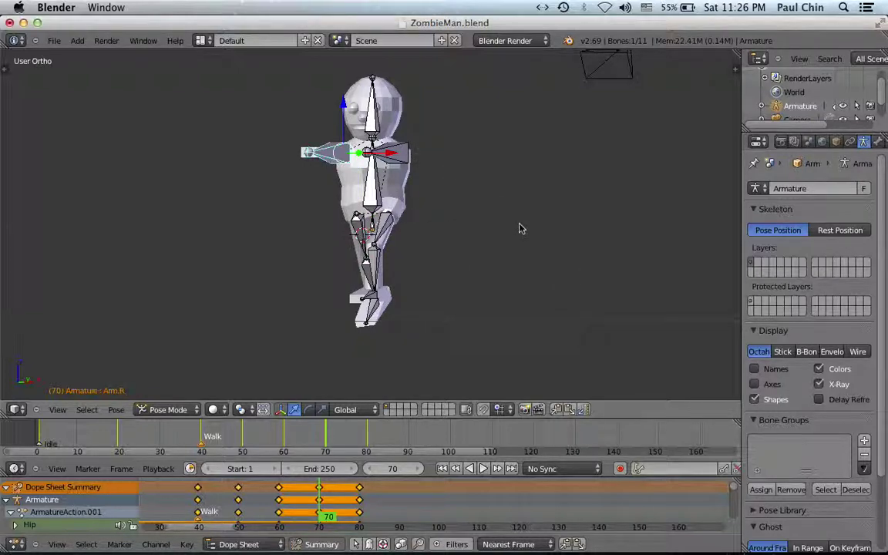
middle_drag(467, 204, 519, 235)
scroll(519, 235, left, 5)
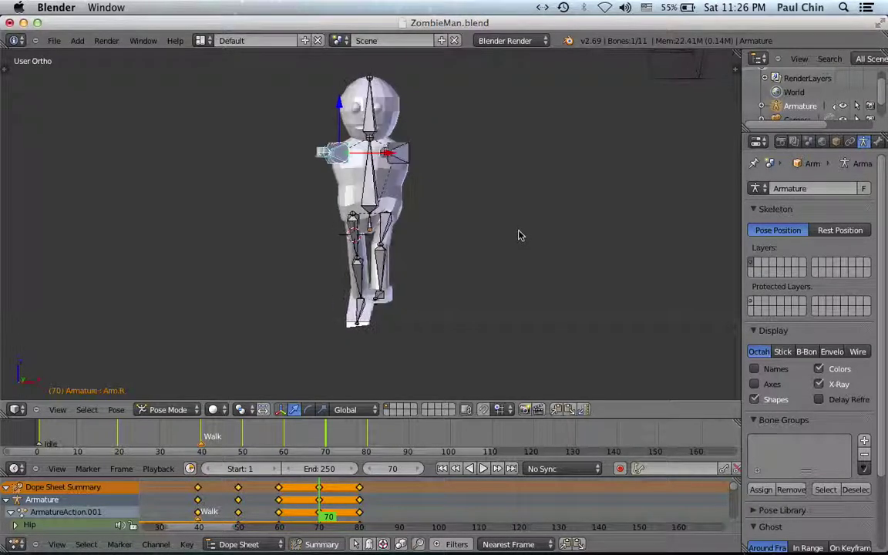
scroll(519, 235, left, 2)
key(KP_3)
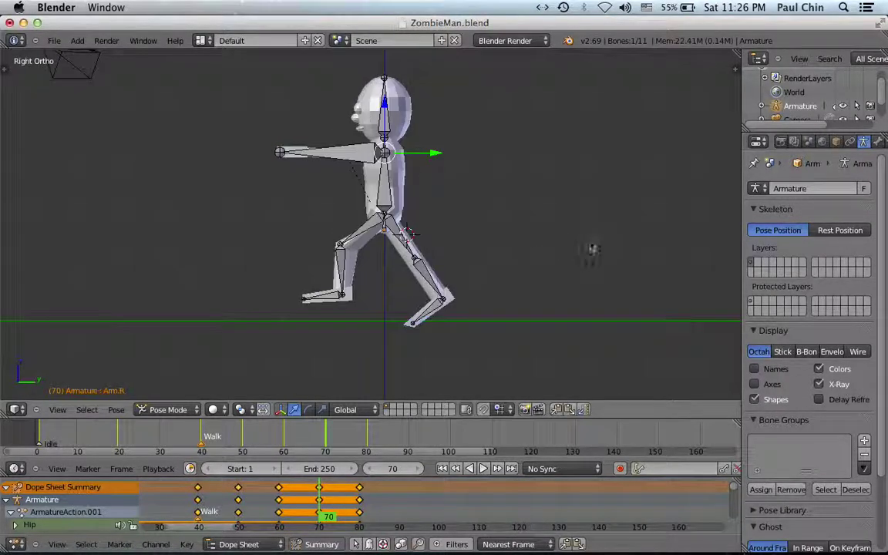
key(r)
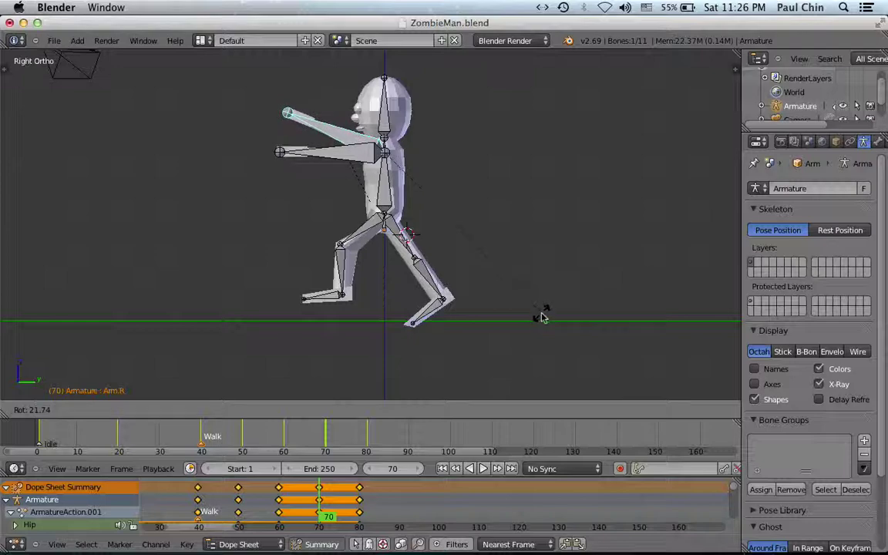
click(541, 316)
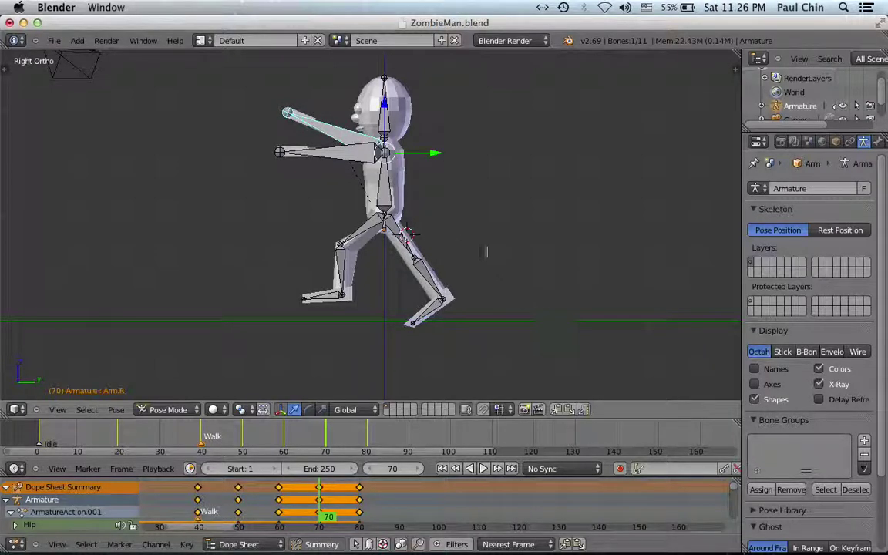
- Lower the left arm Arm.L about 29°, then return to front view and select Spine
right_click(356, 157)
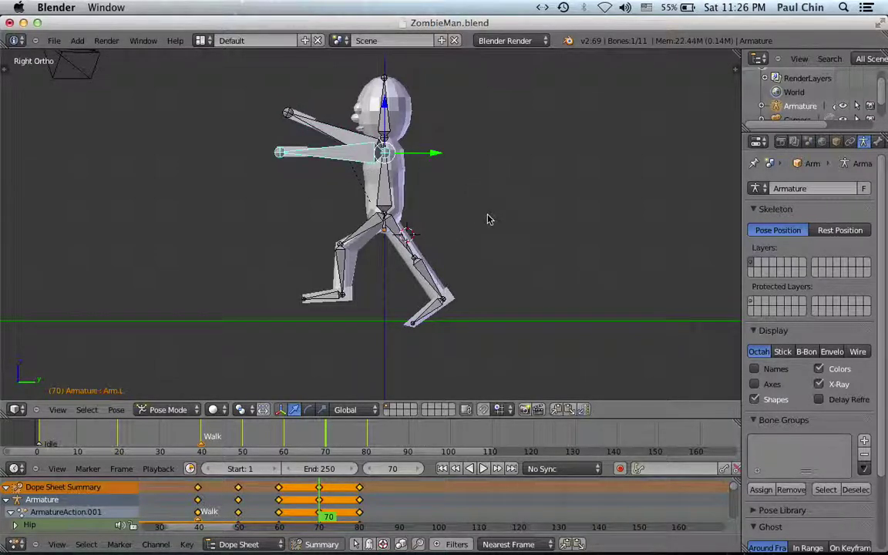
key(r)
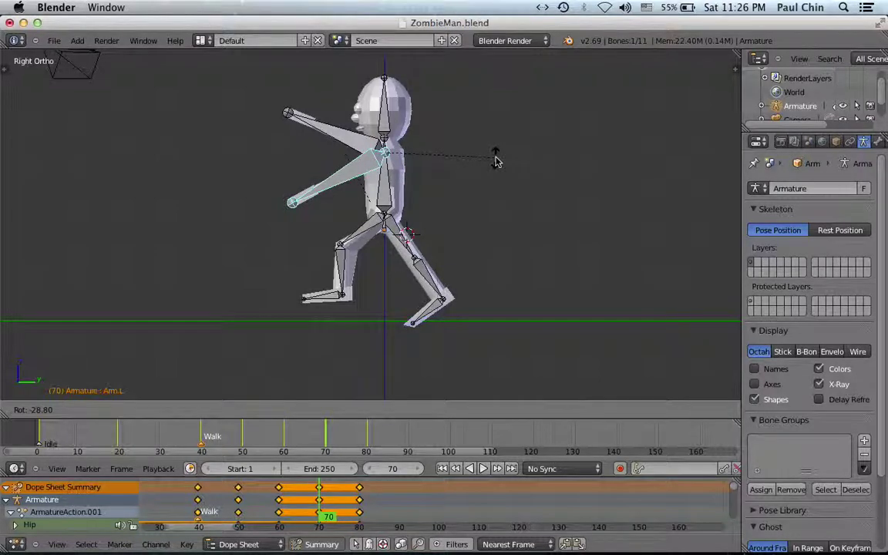
click(495, 161)
scroll(472, 171, left, 10)
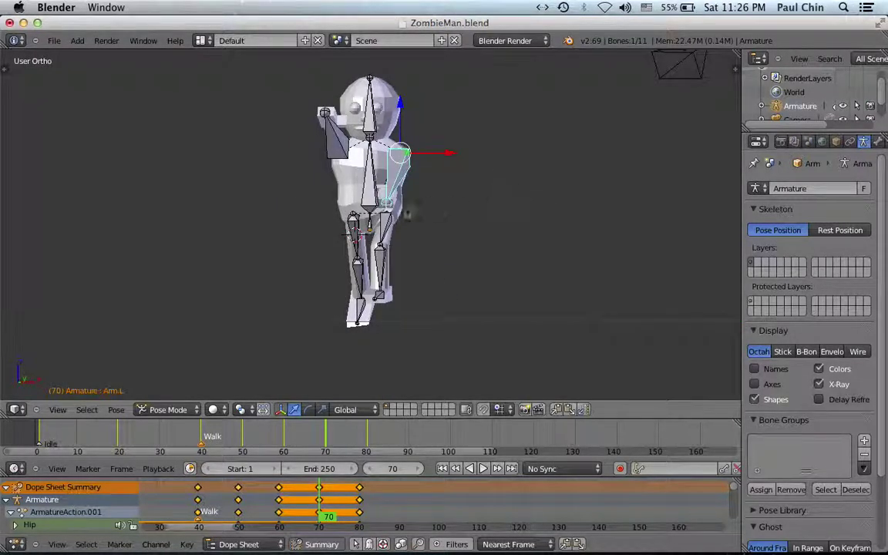
key(KP_1)
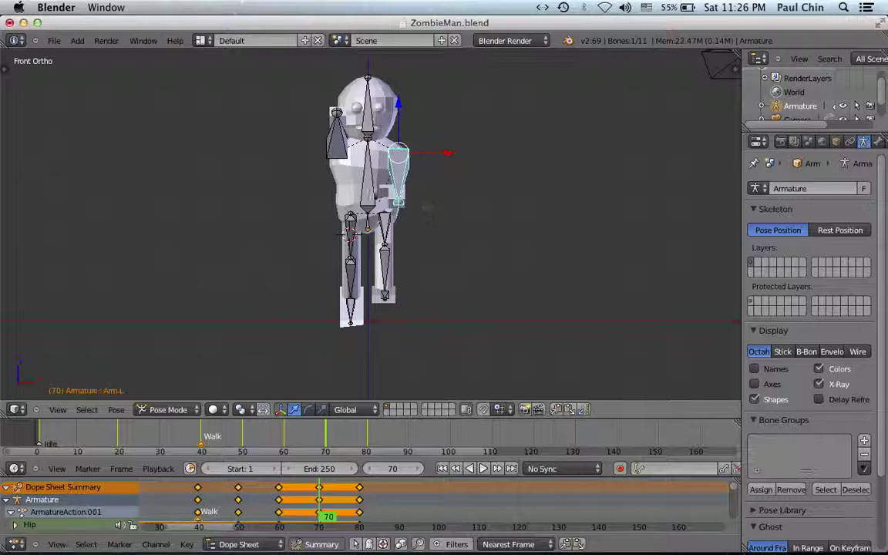
right_click(367, 195)
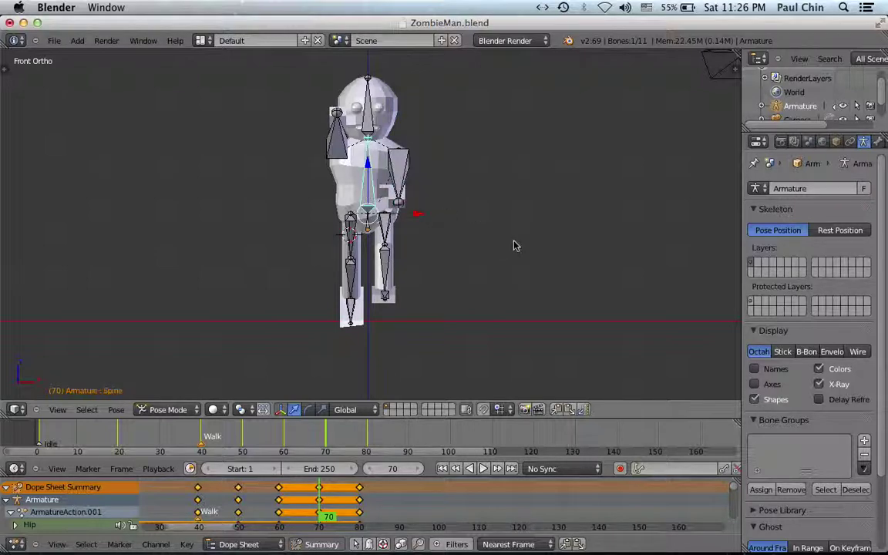
- Tilt the spine about 11.8° the other way and key LocRotScale on all bones
key(r)
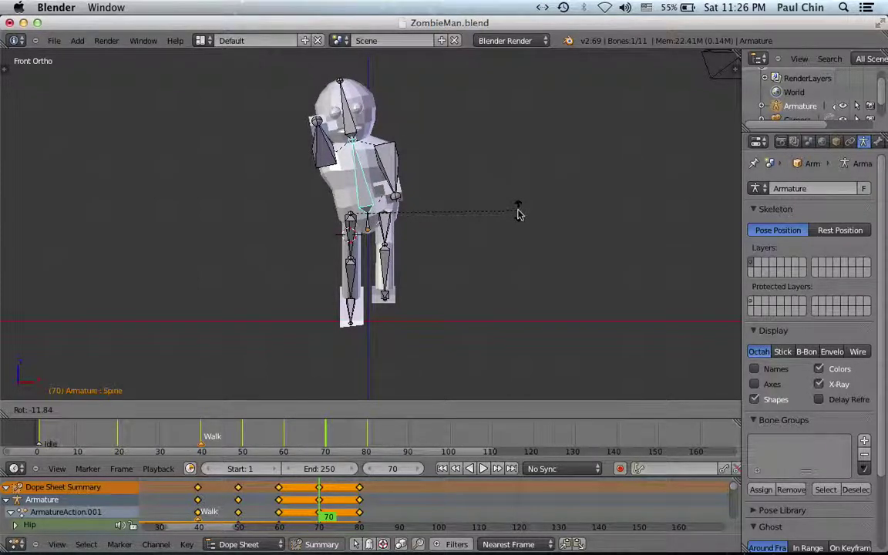
click(518, 213)
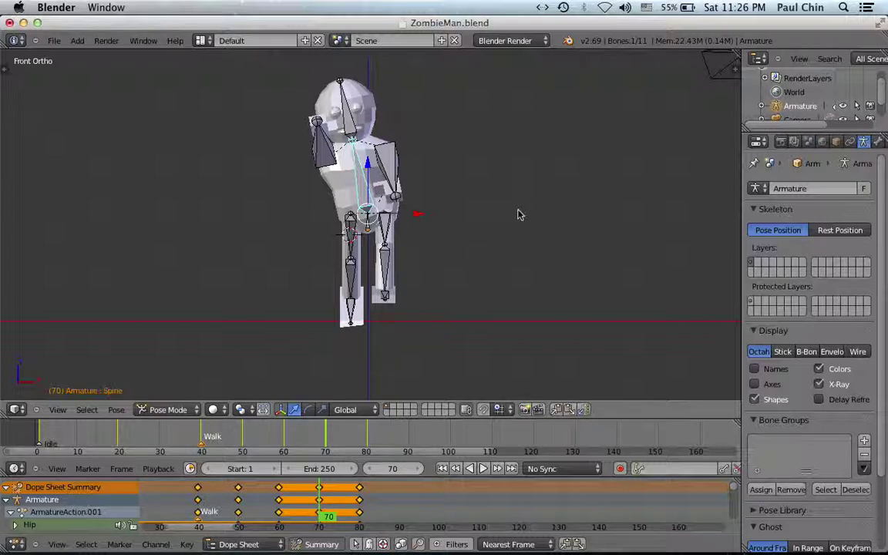
key(a)
key(a)
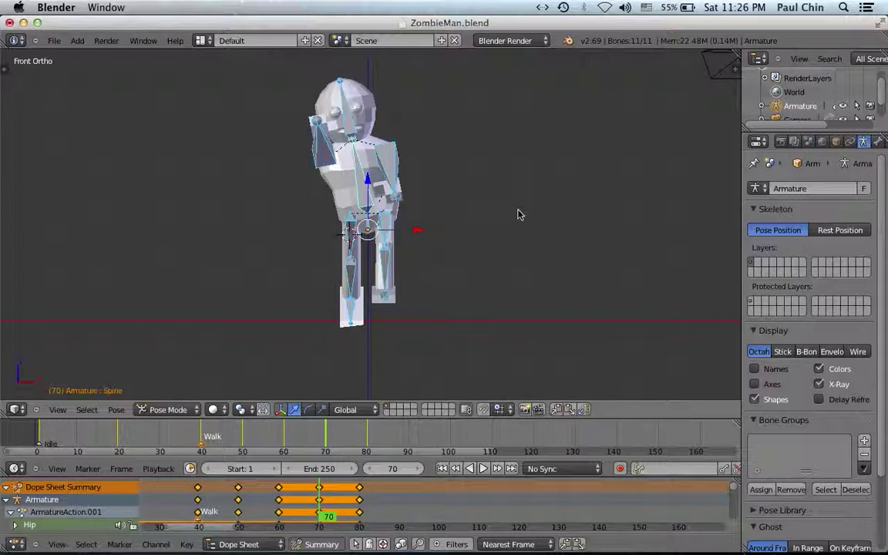
key(i)
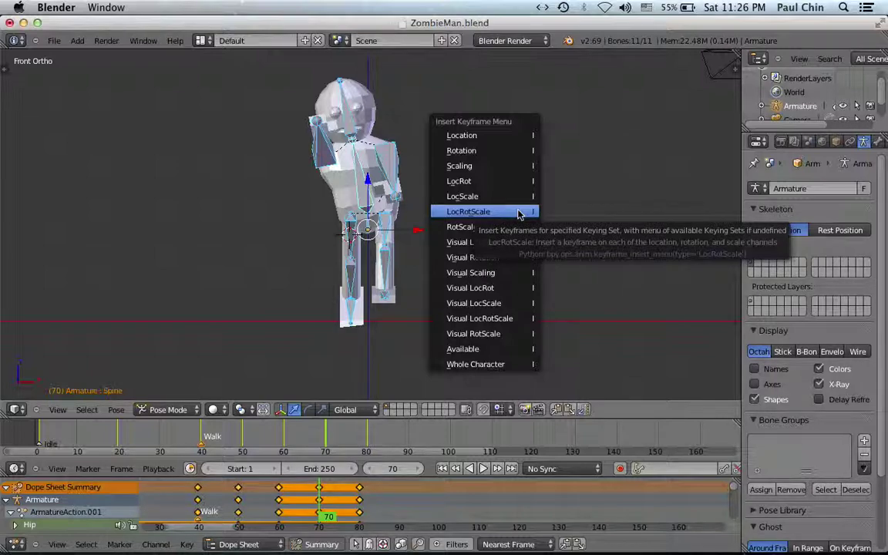
click(519, 214)
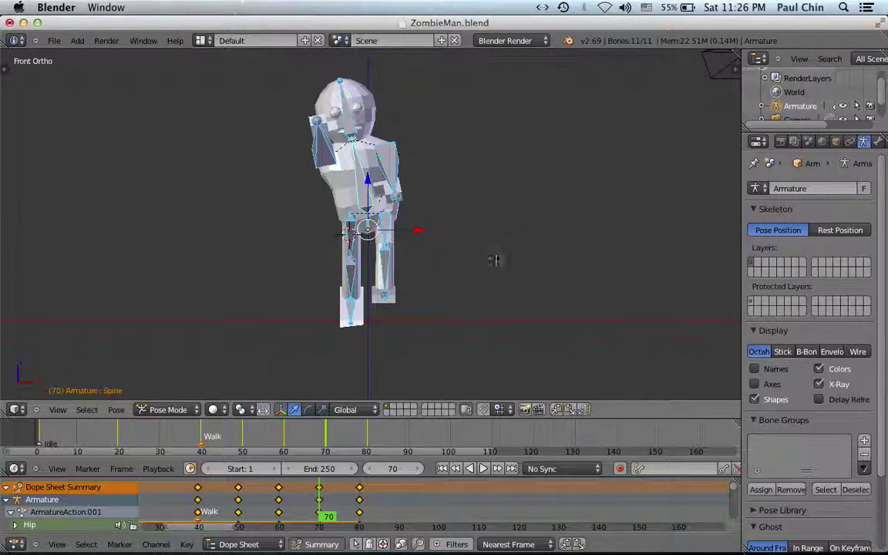
scroll(493, 277, left, 5)
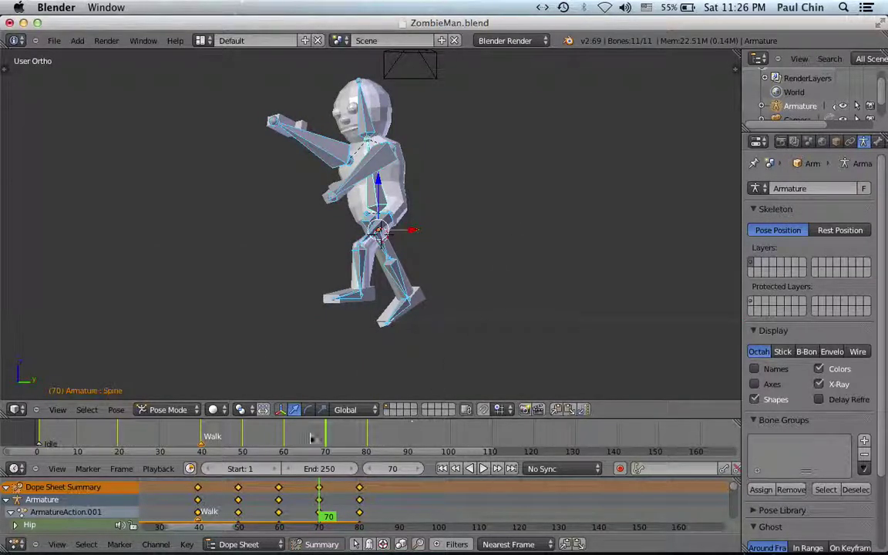
- Play the animation from the Walk marker at frame 40, then stop playback
click(201, 436)
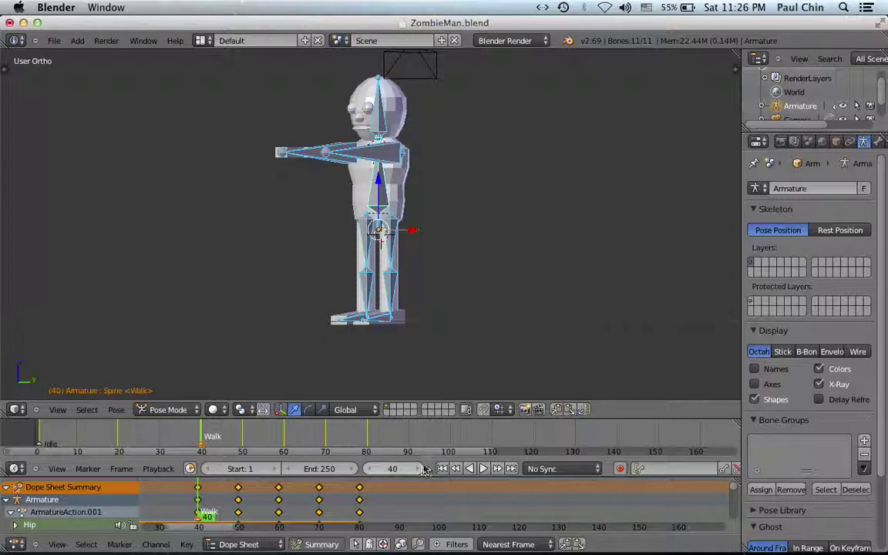
click(483, 468)
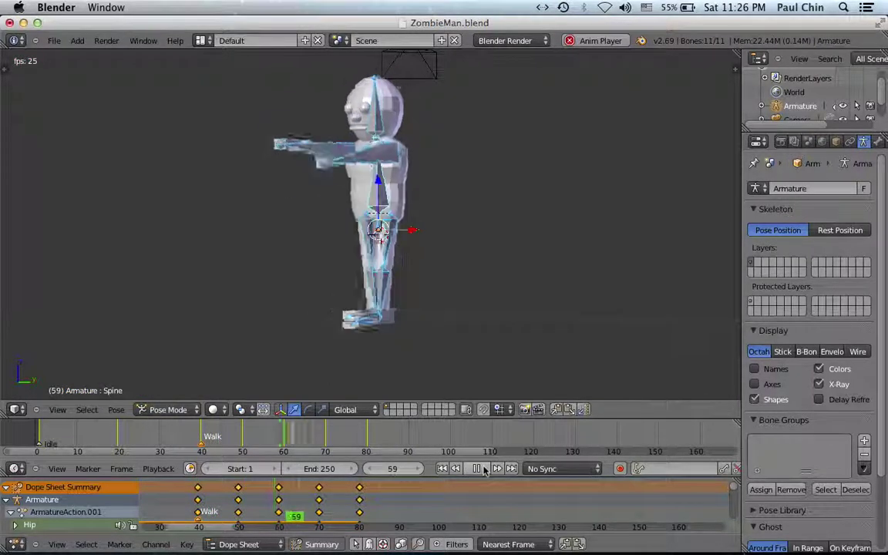
click(475, 468)
- Scrub the walk cycle from frame 40 to 45 in an angled view, ending back at frame 40
middle_drag(521, 313, 521, 313)
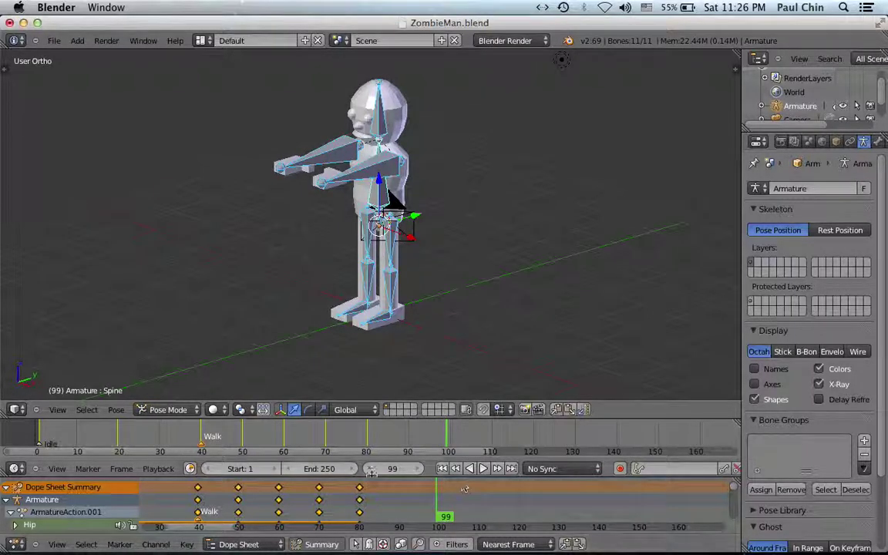
click(201, 434)
drag(202, 434, 368, 436)
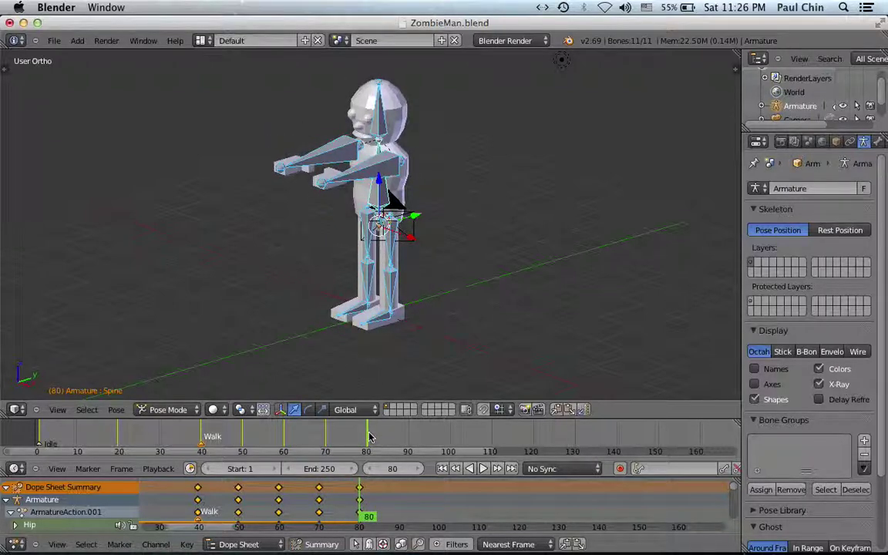
click(200, 437)
- Scrub the walk forward from frame 40, back to around frame 13, then show Mission Control
drag(204, 437, 366, 437)
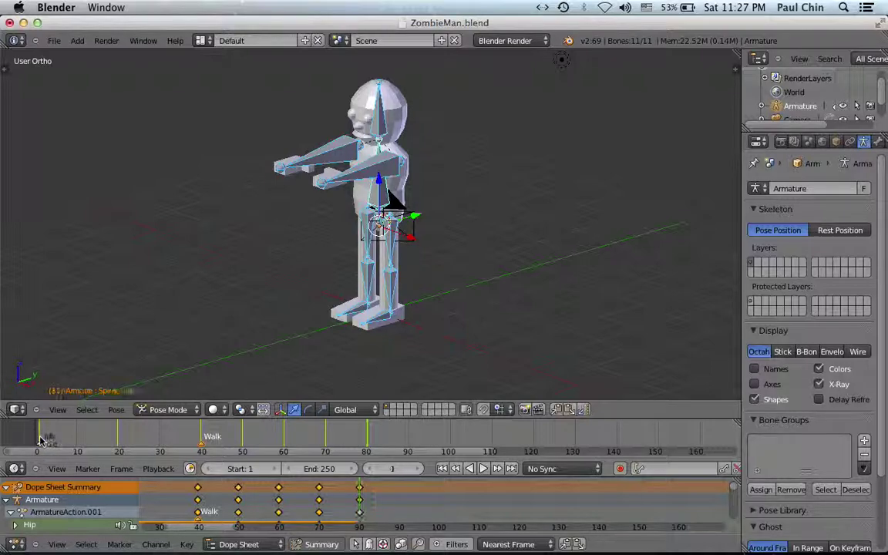
drag(45, 451, 371, 462)
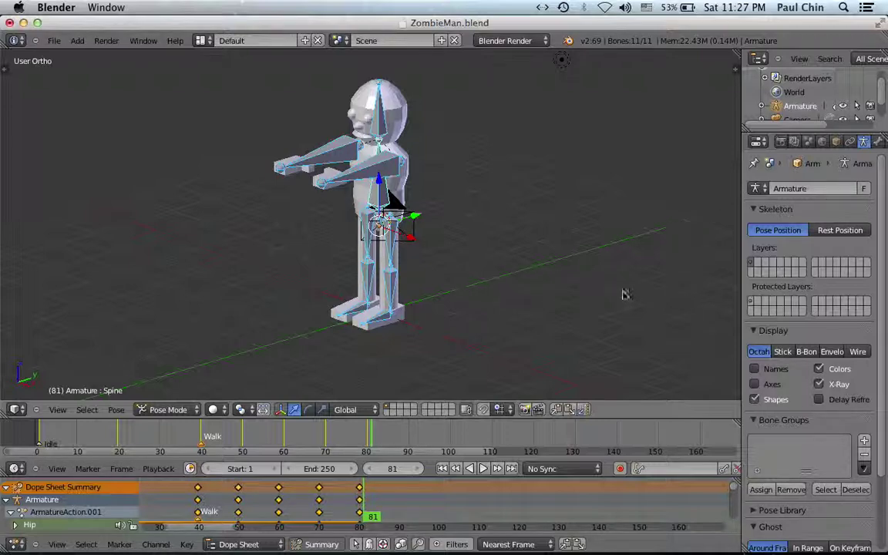
key(ctrl+Up)
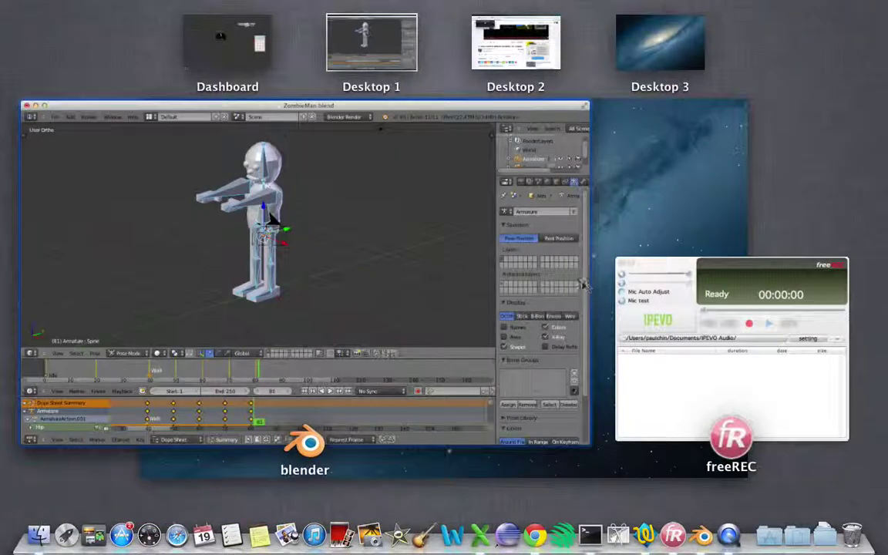